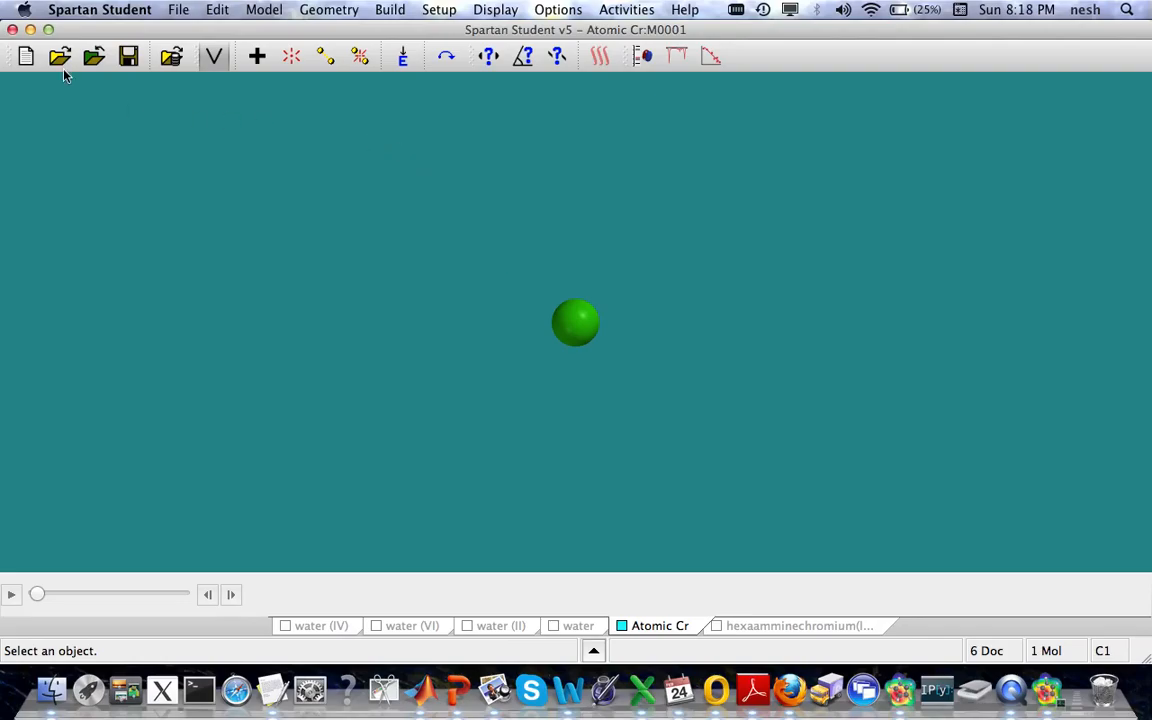
Step: Create a new document and place an octahedral six-coordinate chromium atom in it
click(26, 57)
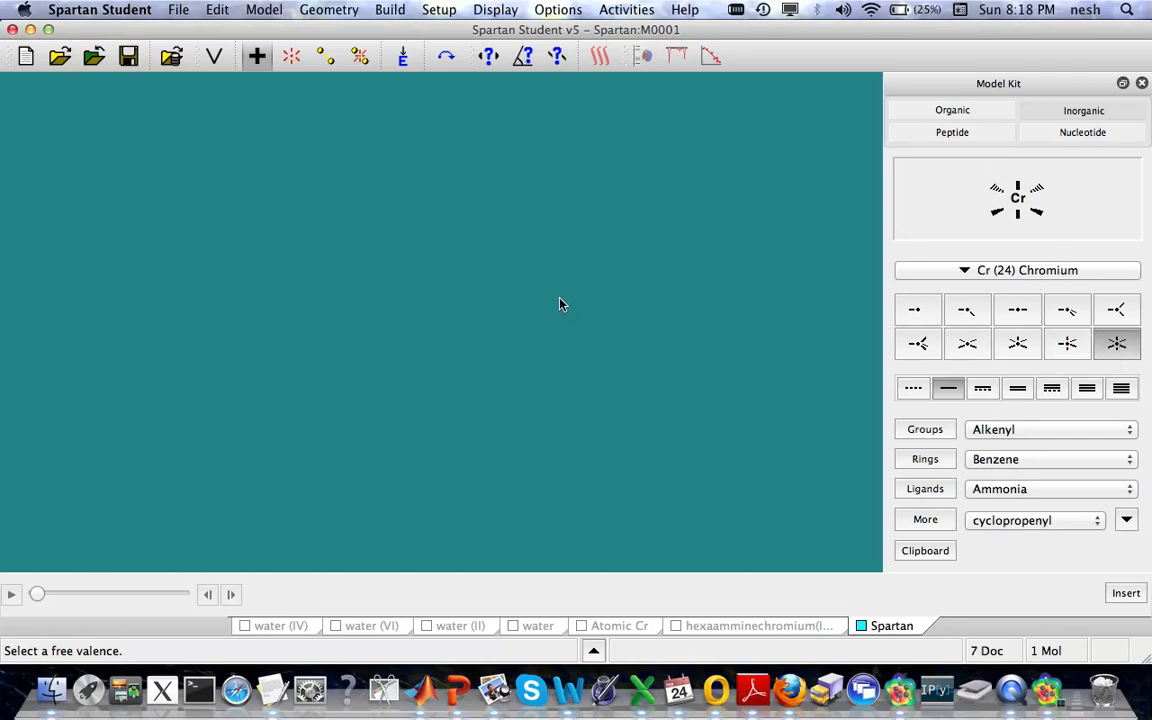
click(483, 316)
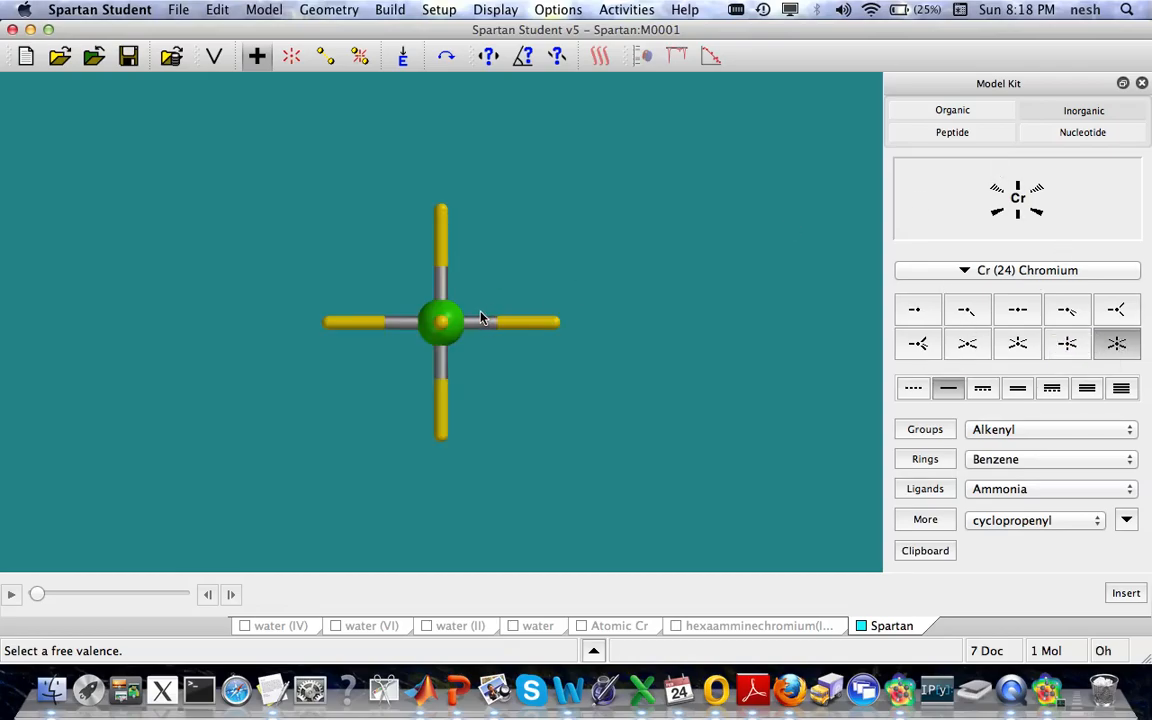
drag(501, 378, 543, 407)
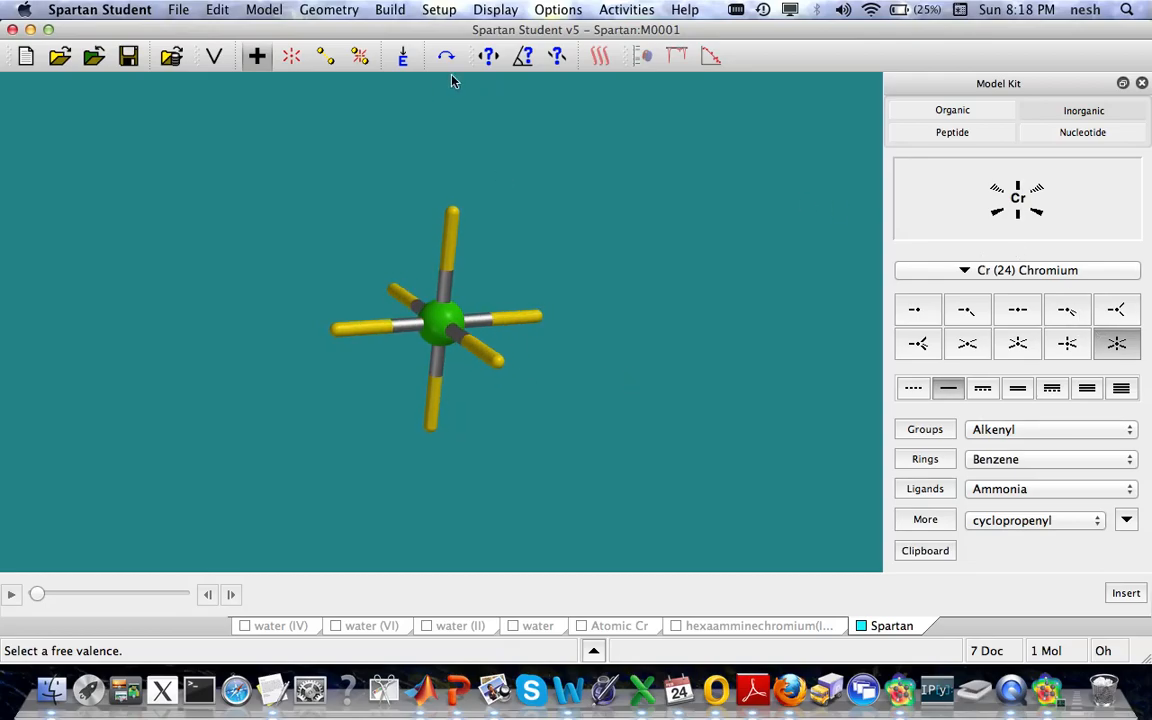
Step: Delete all six free valences around the chromium centre, leaving a bare atom
click(290, 60)
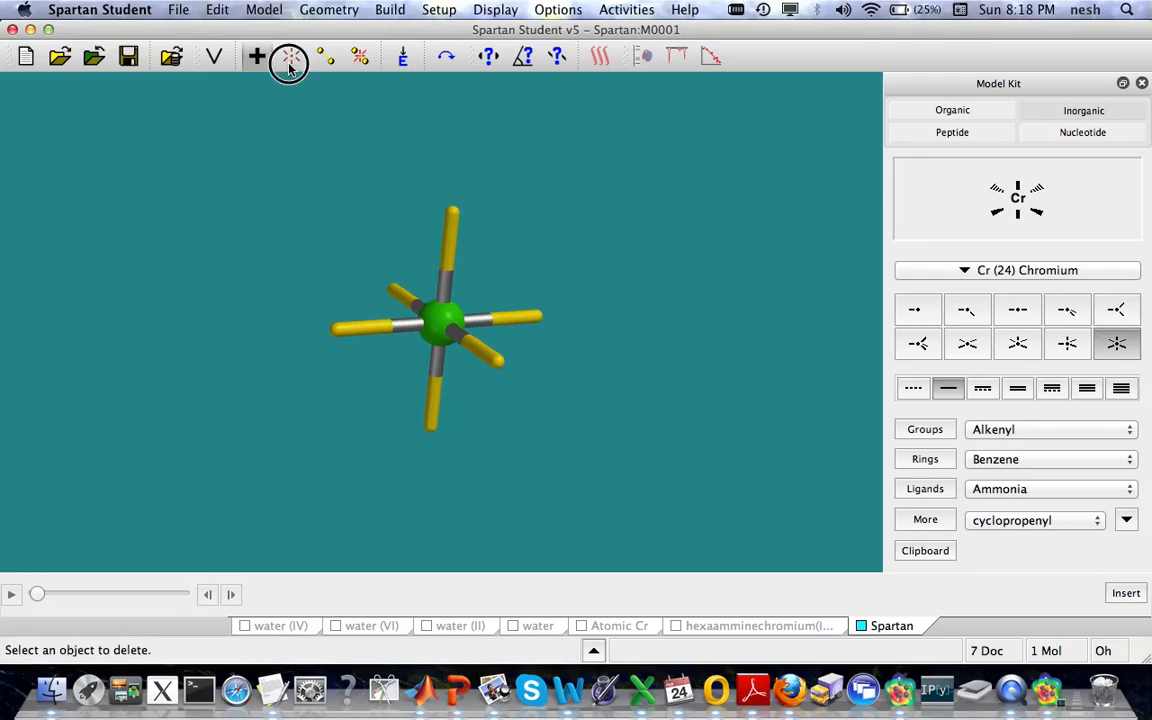
click(460, 222)
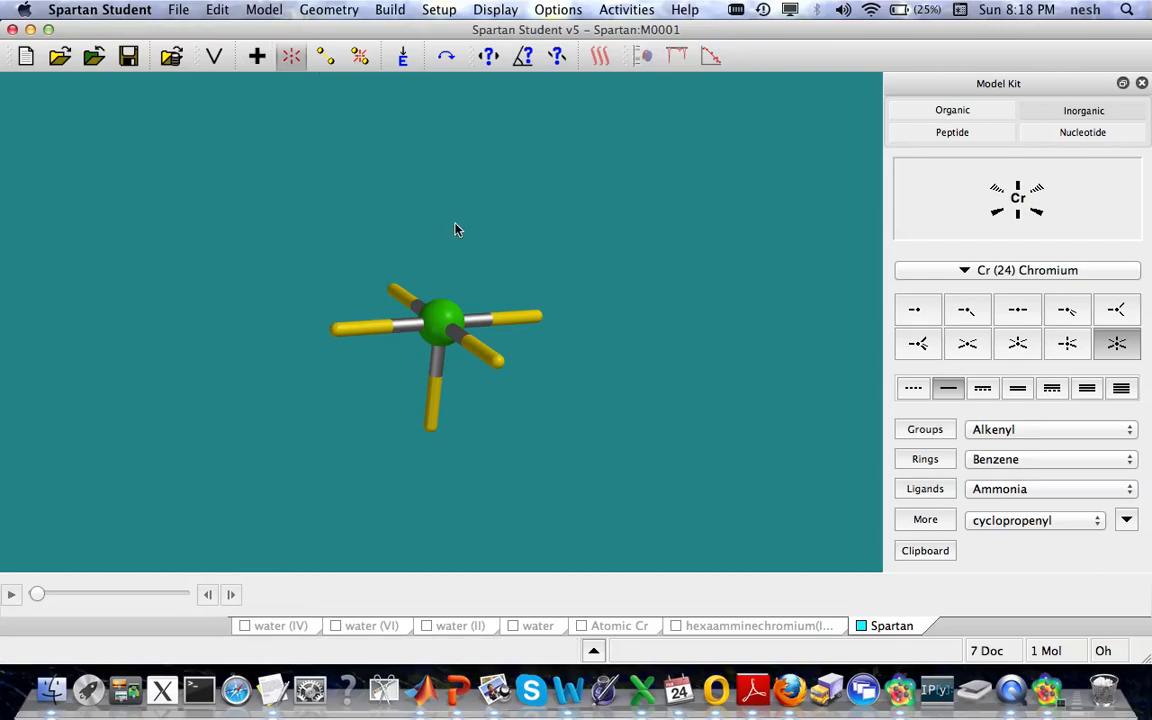
click(537, 319)
click(491, 364)
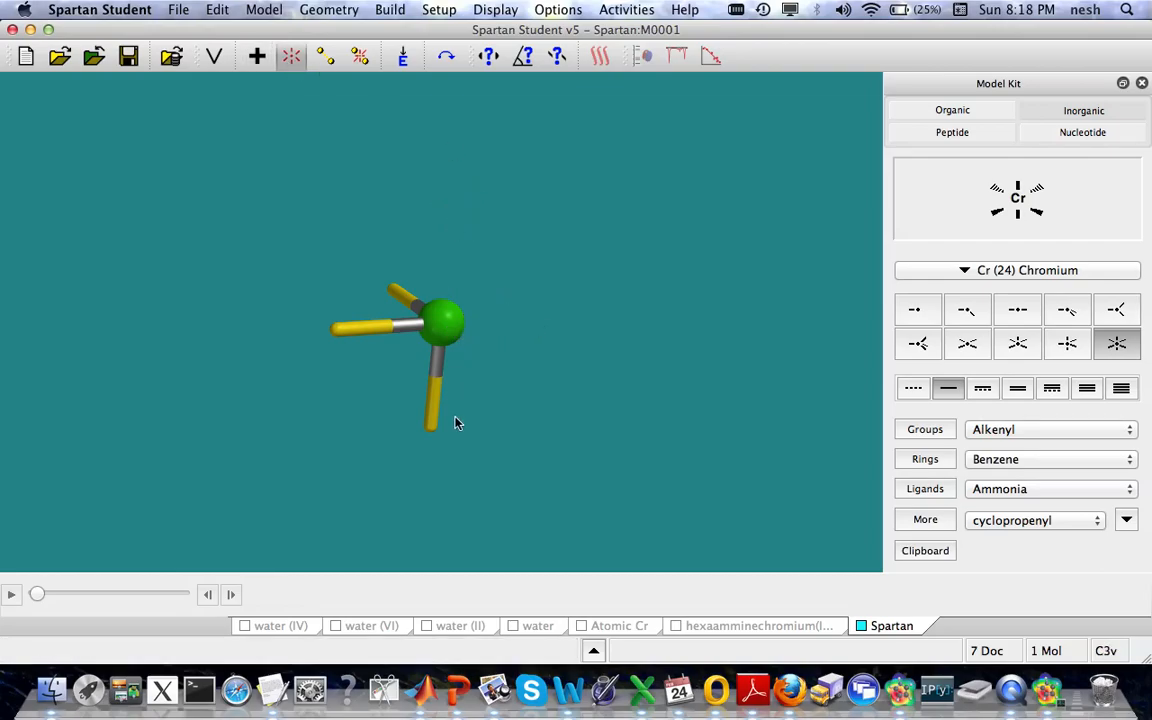
click(434, 422)
click(350, 330)
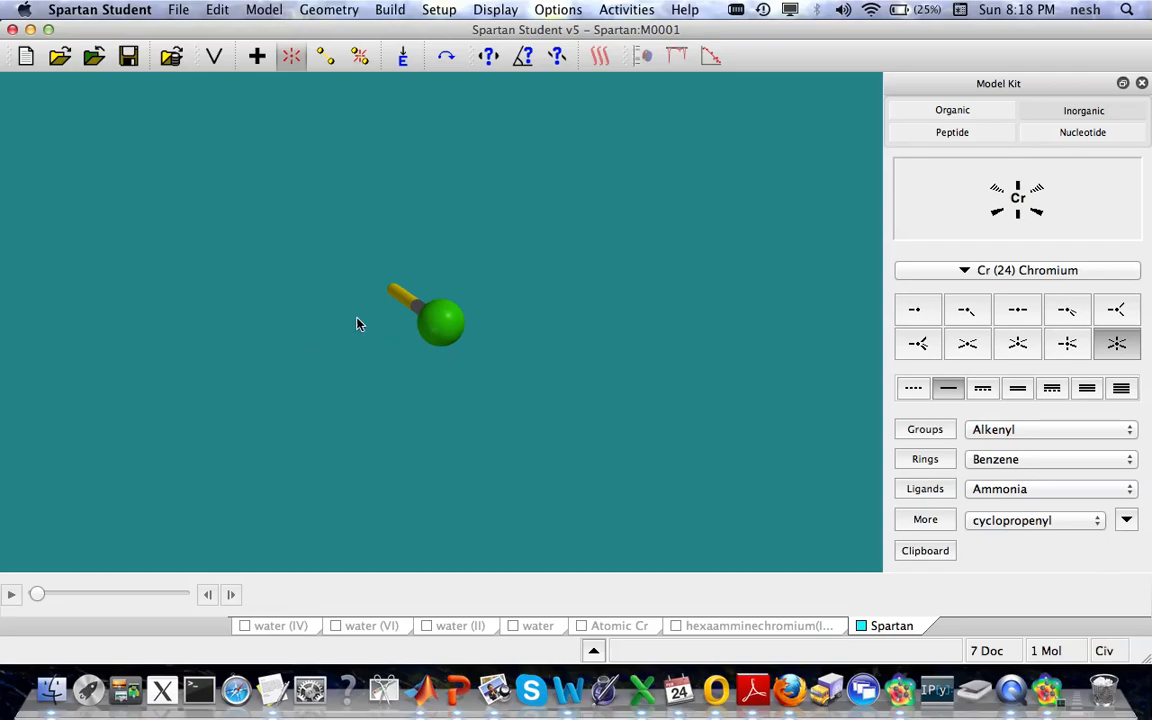
click(398, 295)
Step: Set up a B3LYP energy calculation with 6 unpaired electrons for the bare chromium atom, and cancel it
click(439, 9)
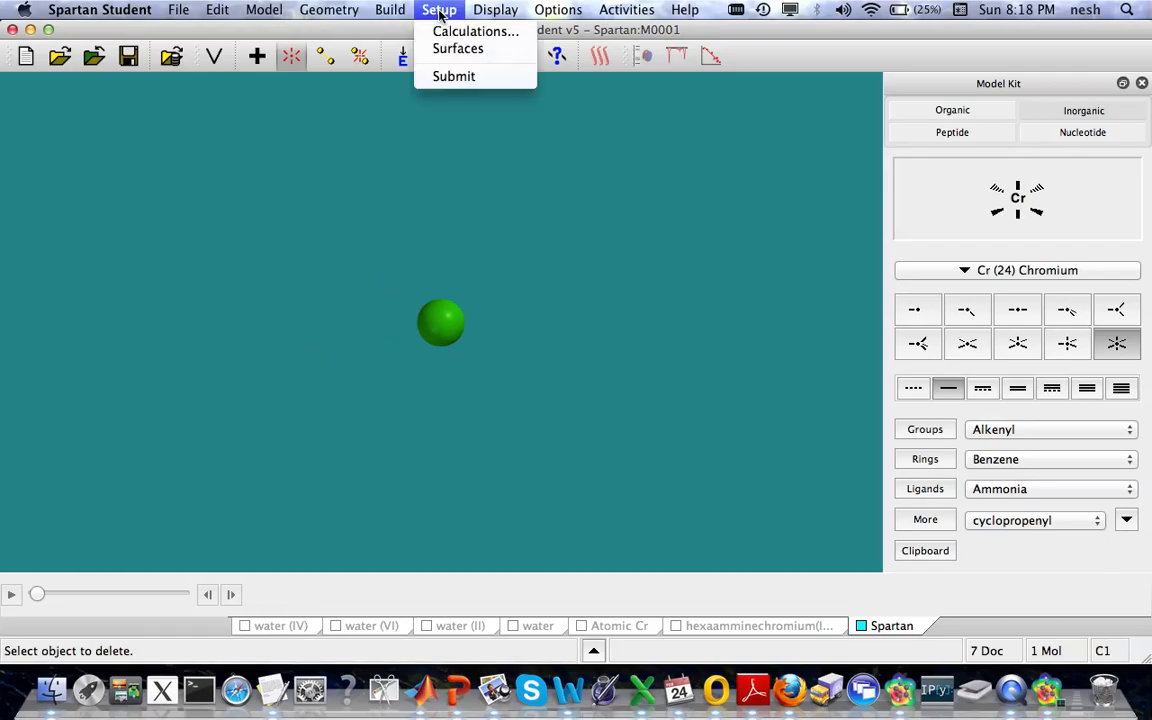
click(447, 31)
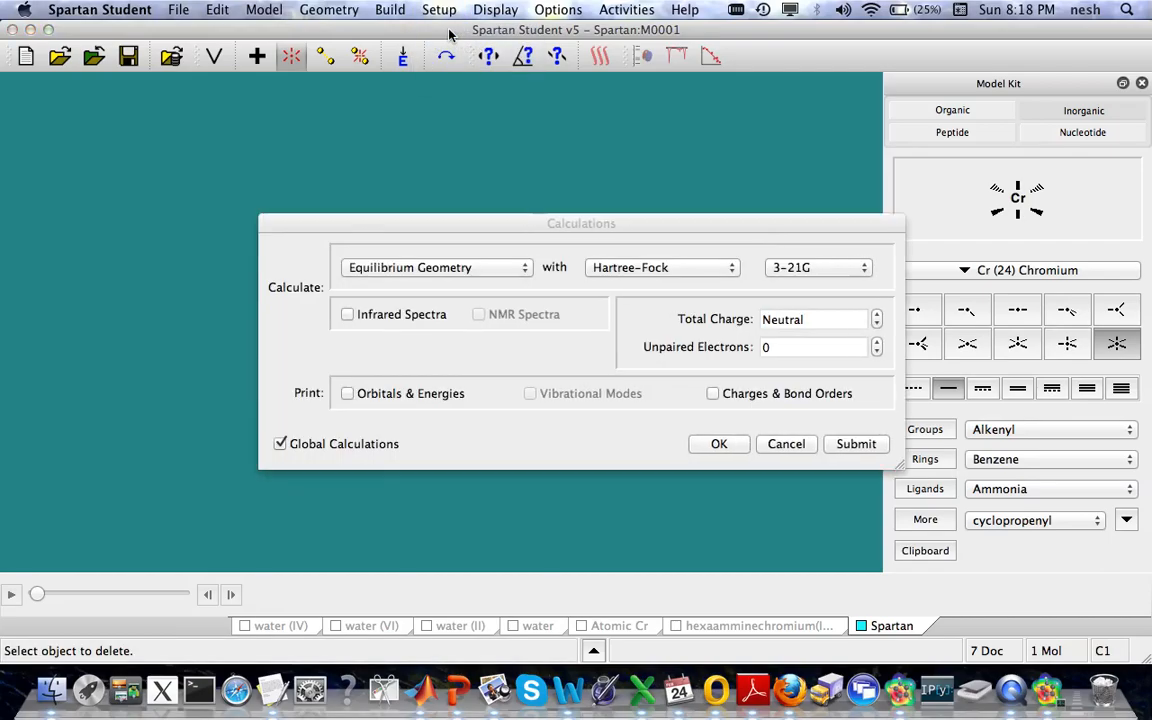
click(453, 268)
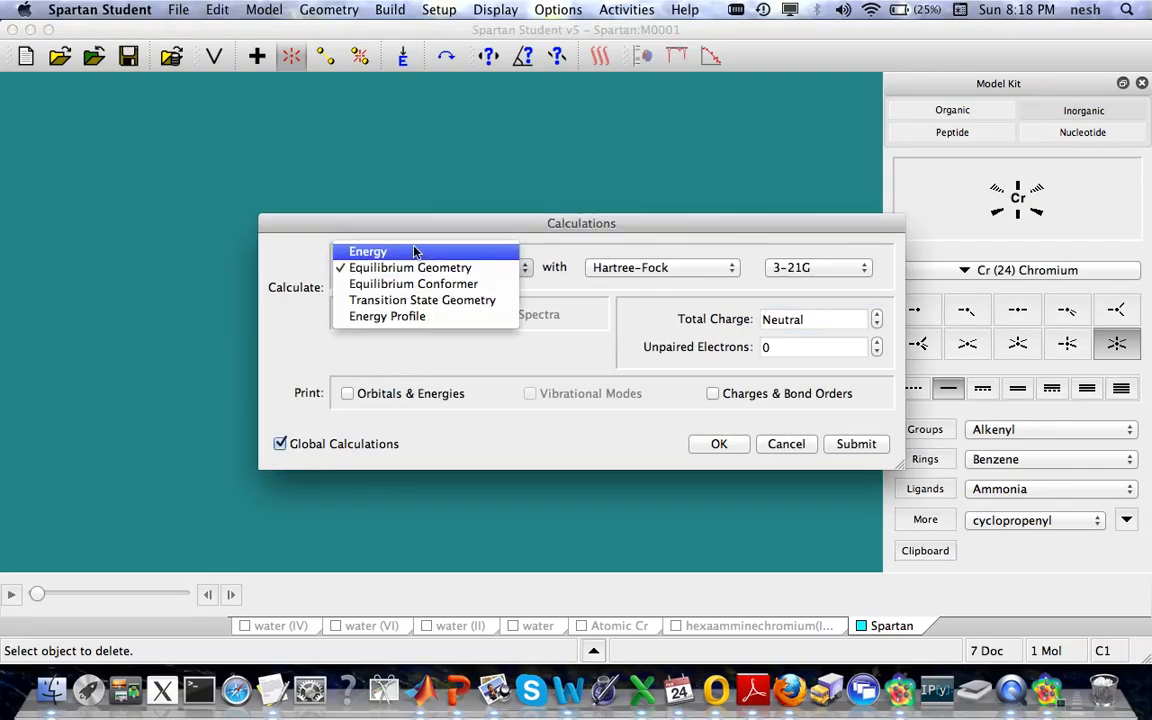
click(414, 251)
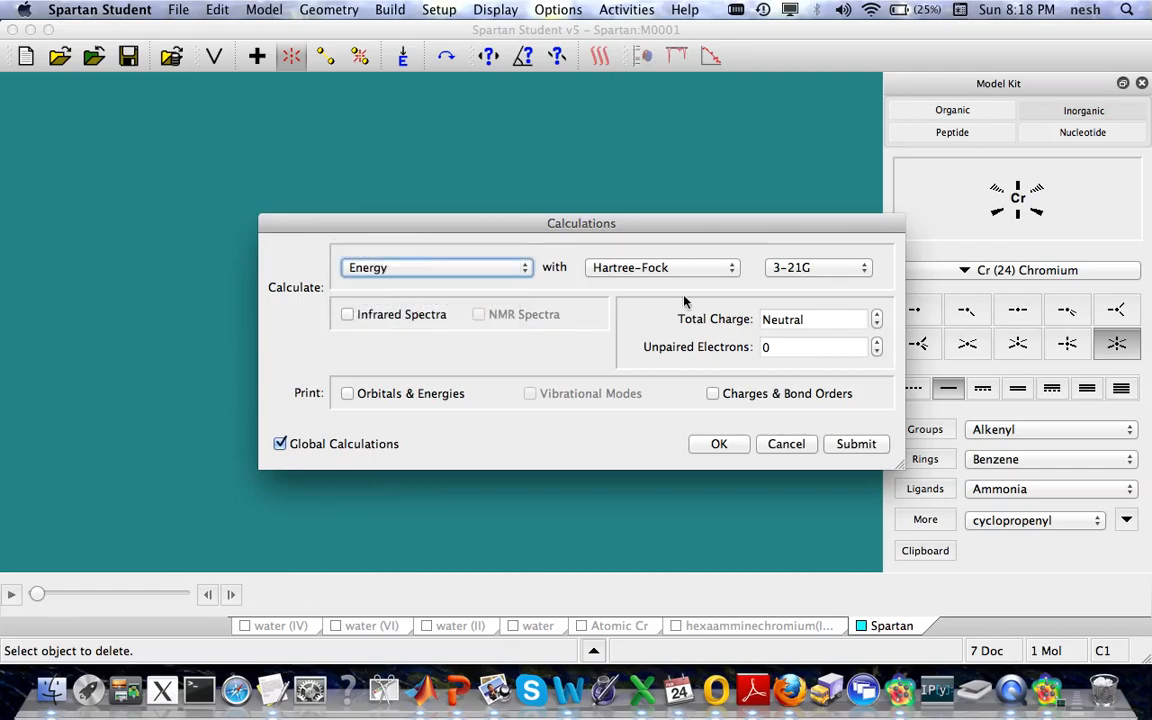
click(716, 272)
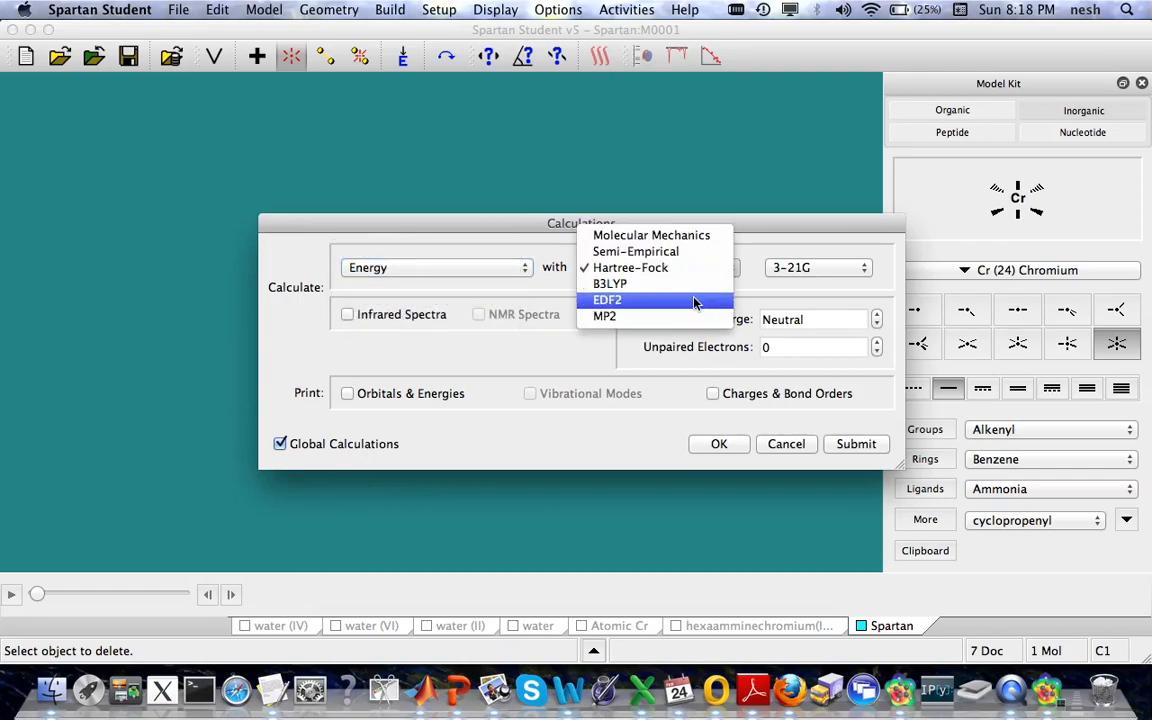
click(690, 284)
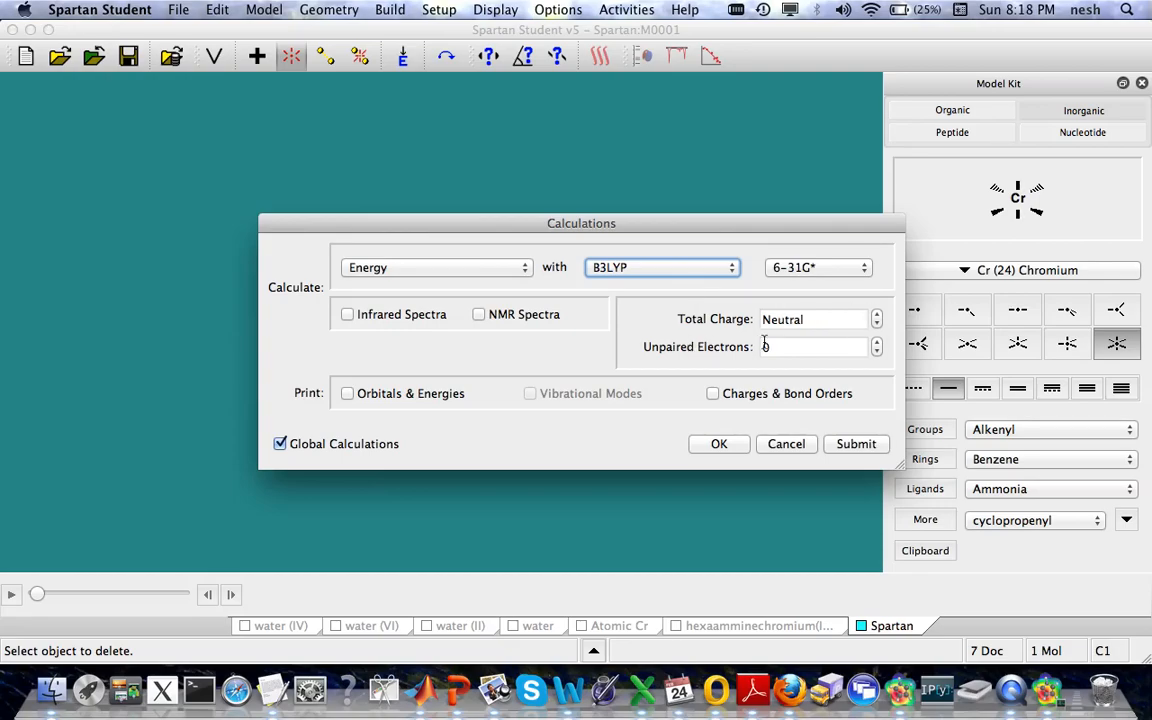
click(801, 347)
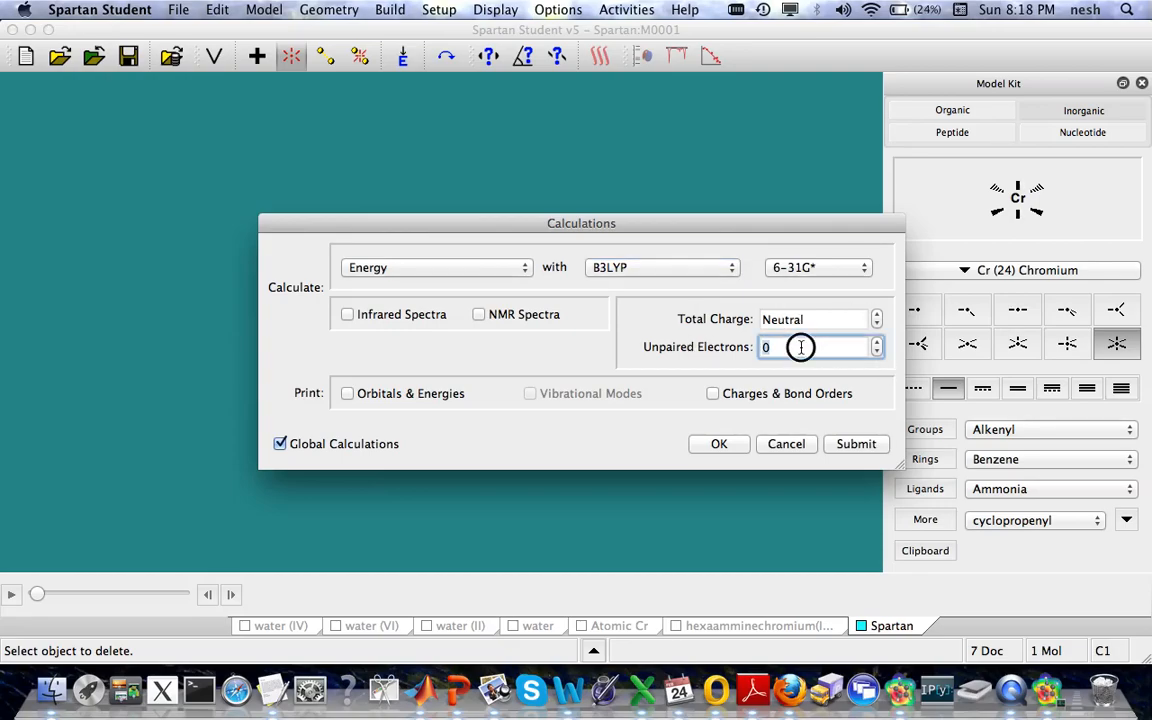
key(BackSpace)
text(6)
click(786, 445)
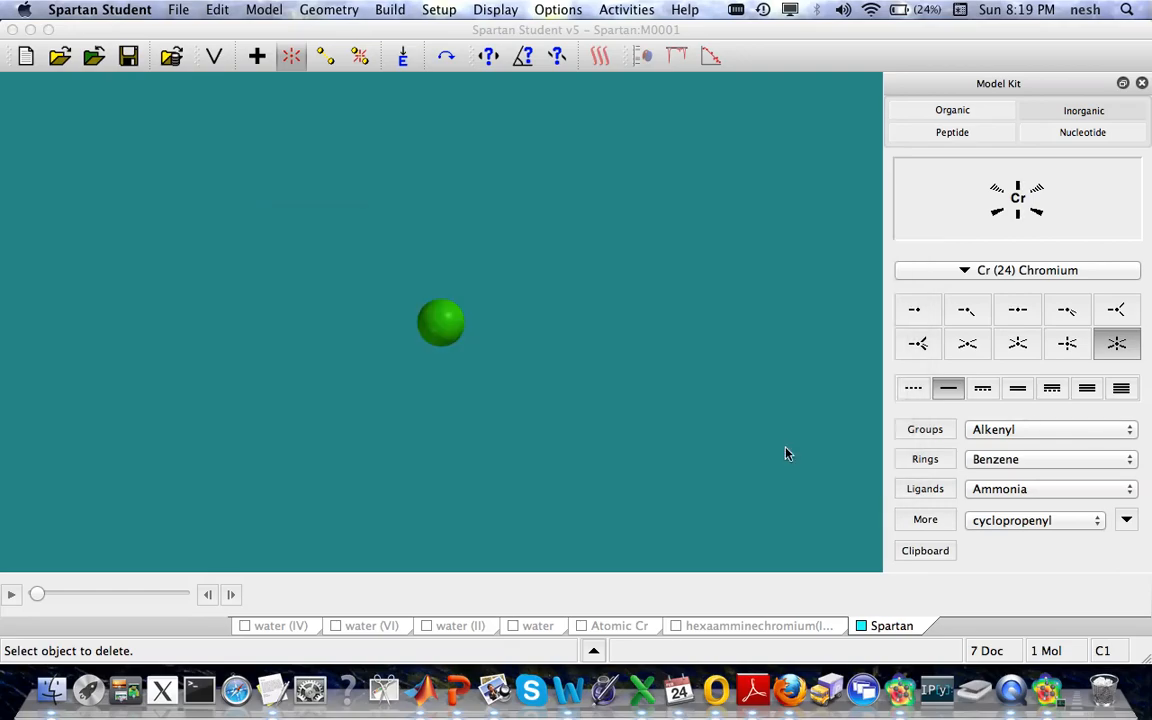
Step: Switch to the Atomic Cr document and display its atom in the Tube model style
click(626, 626)
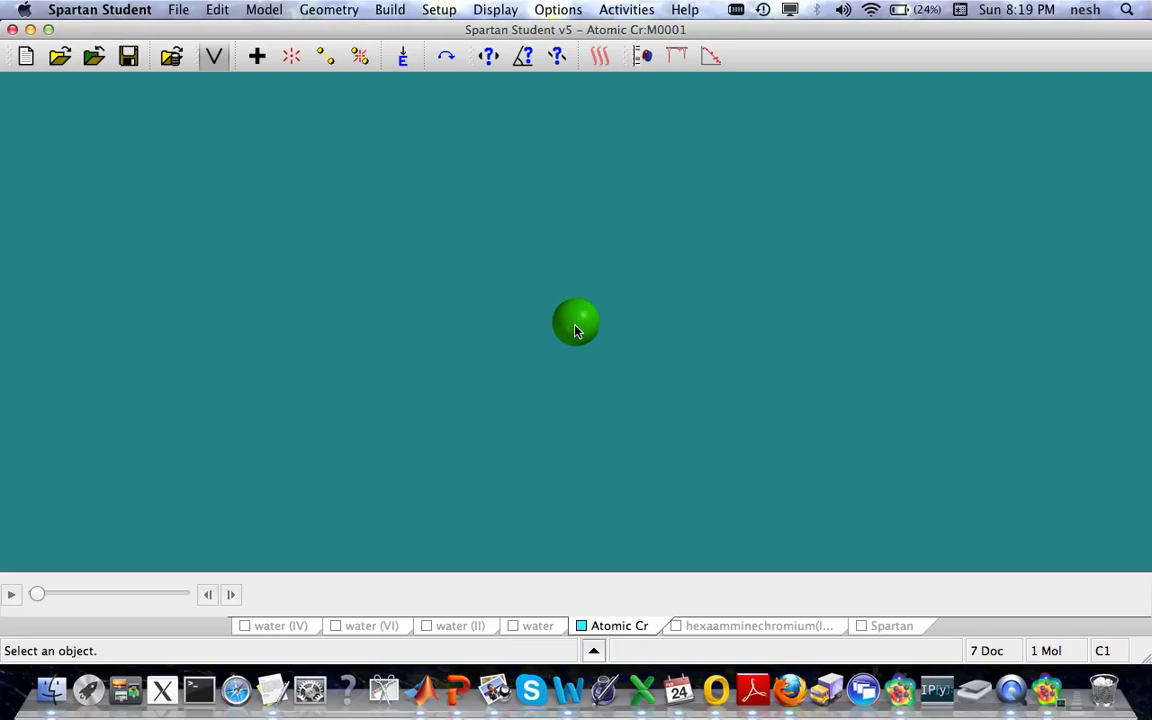
click(267, 10)
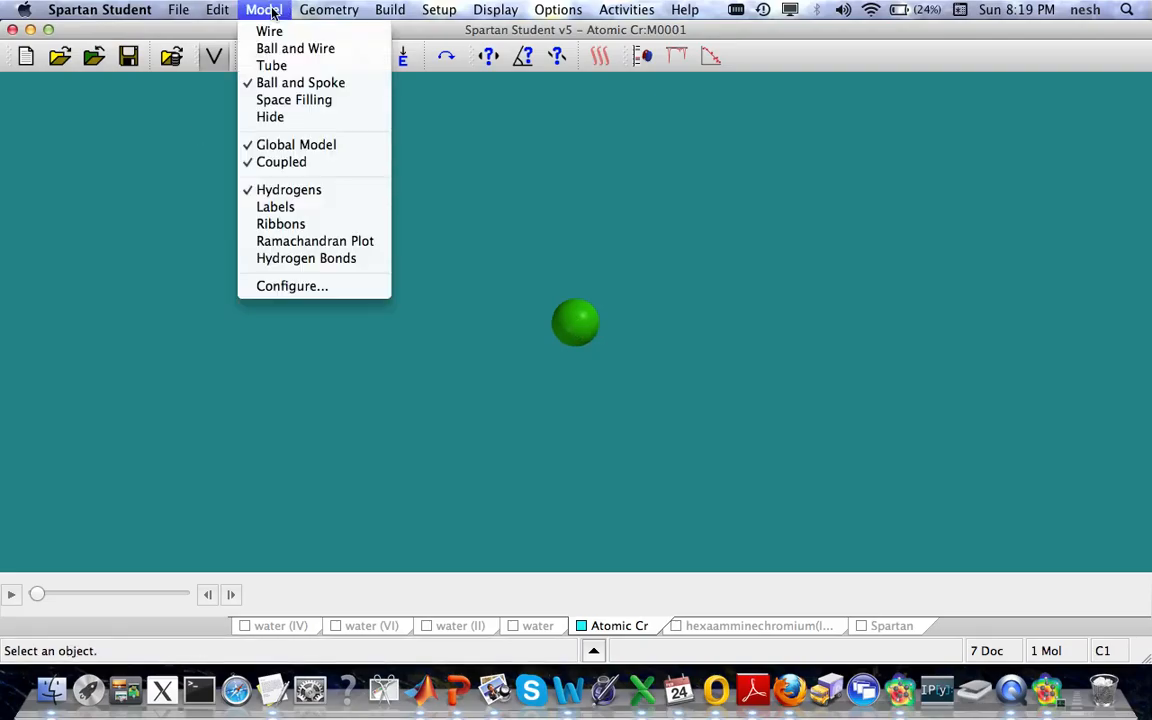
click(271, 66)
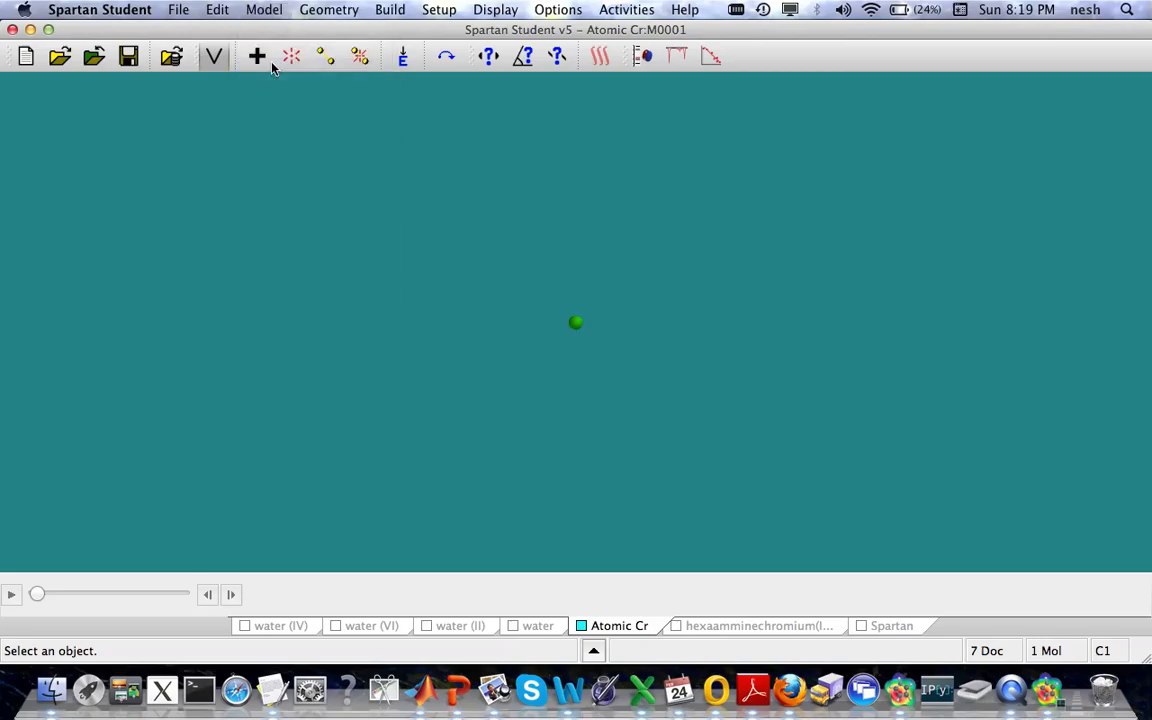
click(266, 11)
click(271, 66)
Step: Show the orbital energy diagram for atomic chromium and display the AHOMO{-9} orbital
click(643, 56)
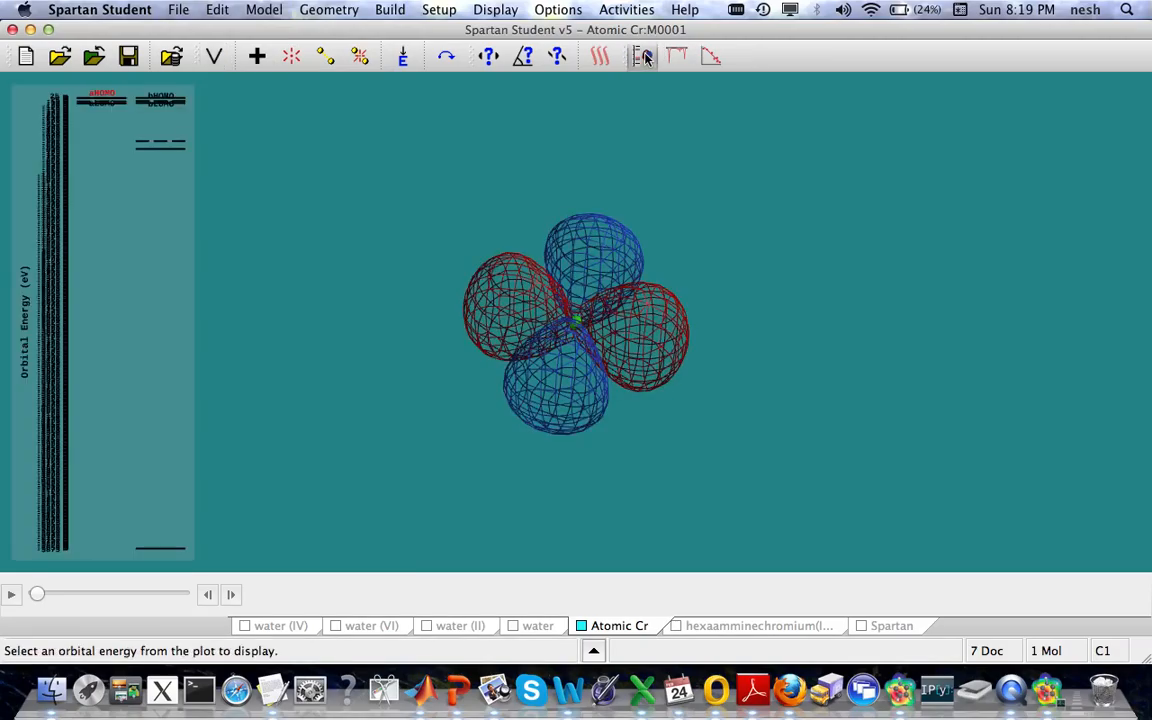
drag(202, 152, 415, 90)
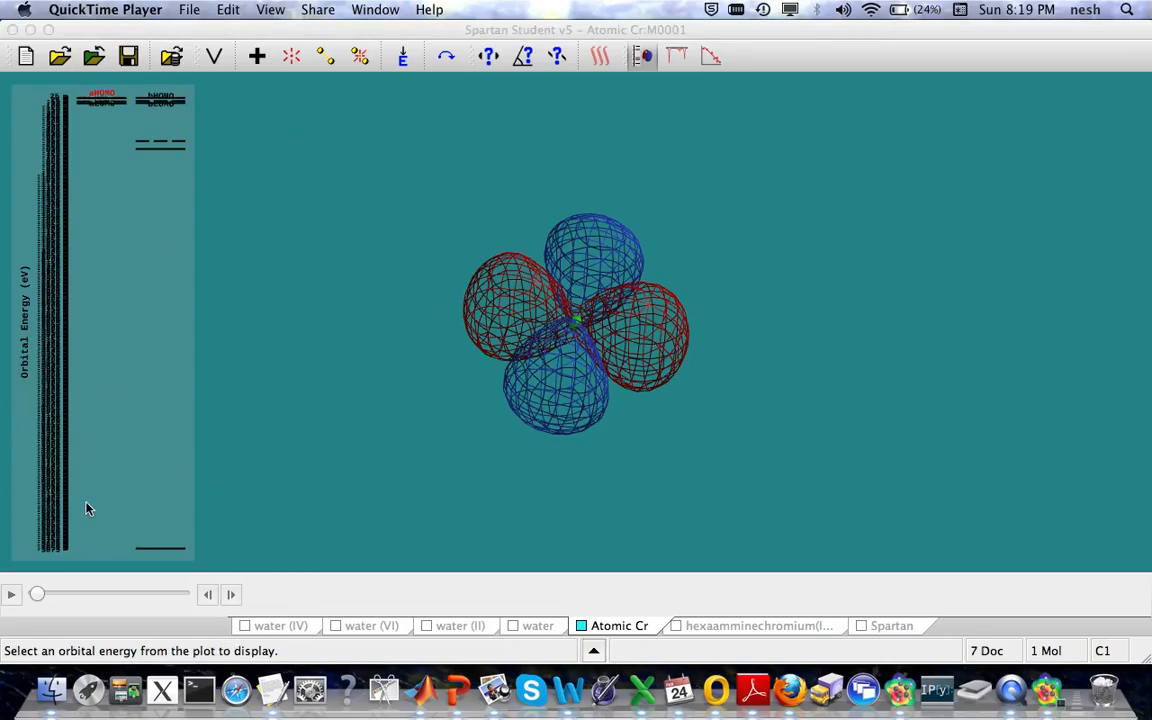
click(103, 108)
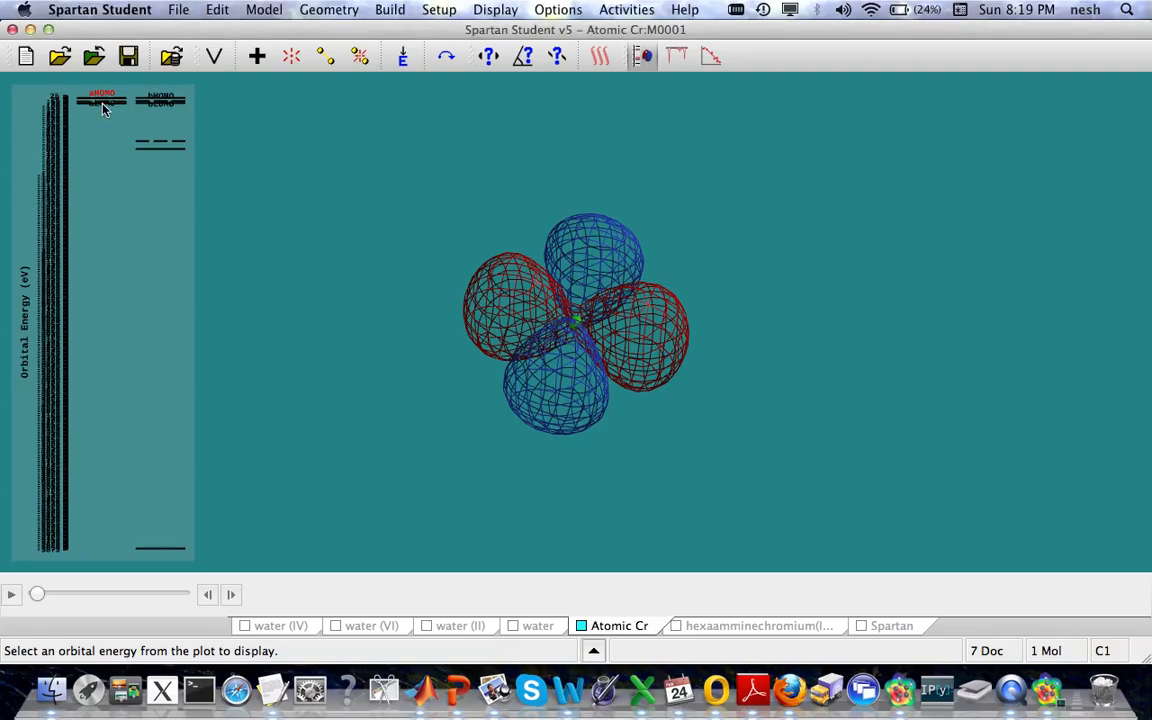
click(96, 109)
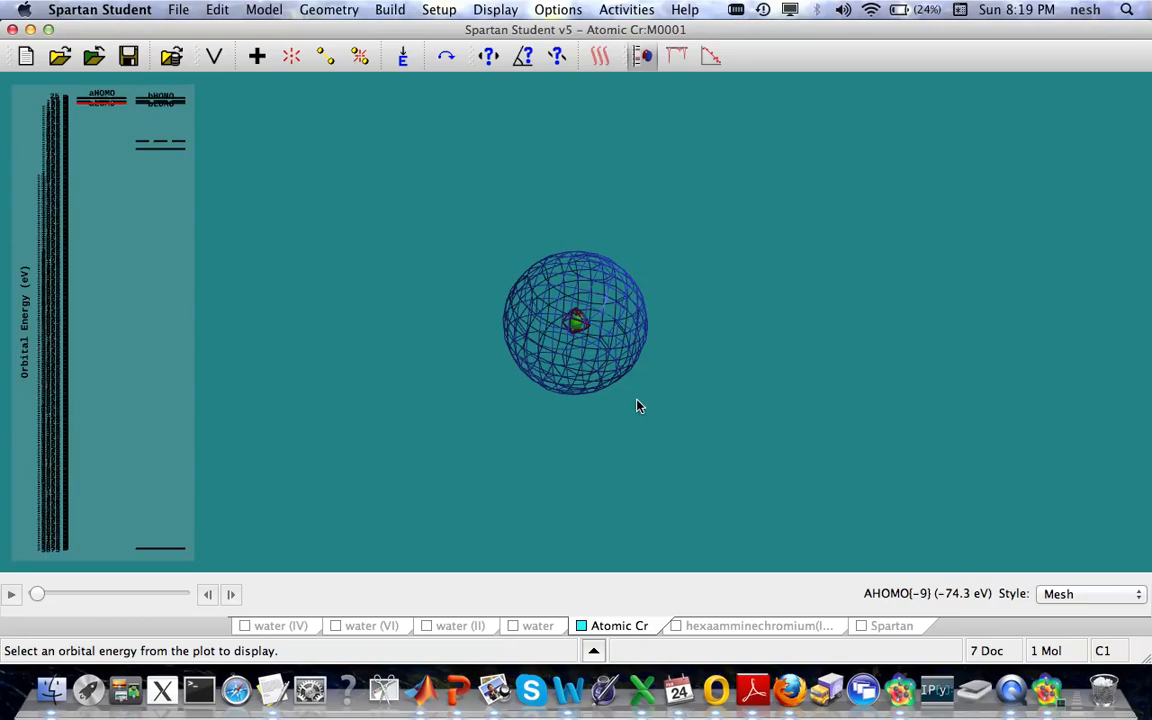
Step: Step up through the chromium orbitals from AHOMO{-8} to AHOMO{-5}, examining their shapes from different angles
key(Up)
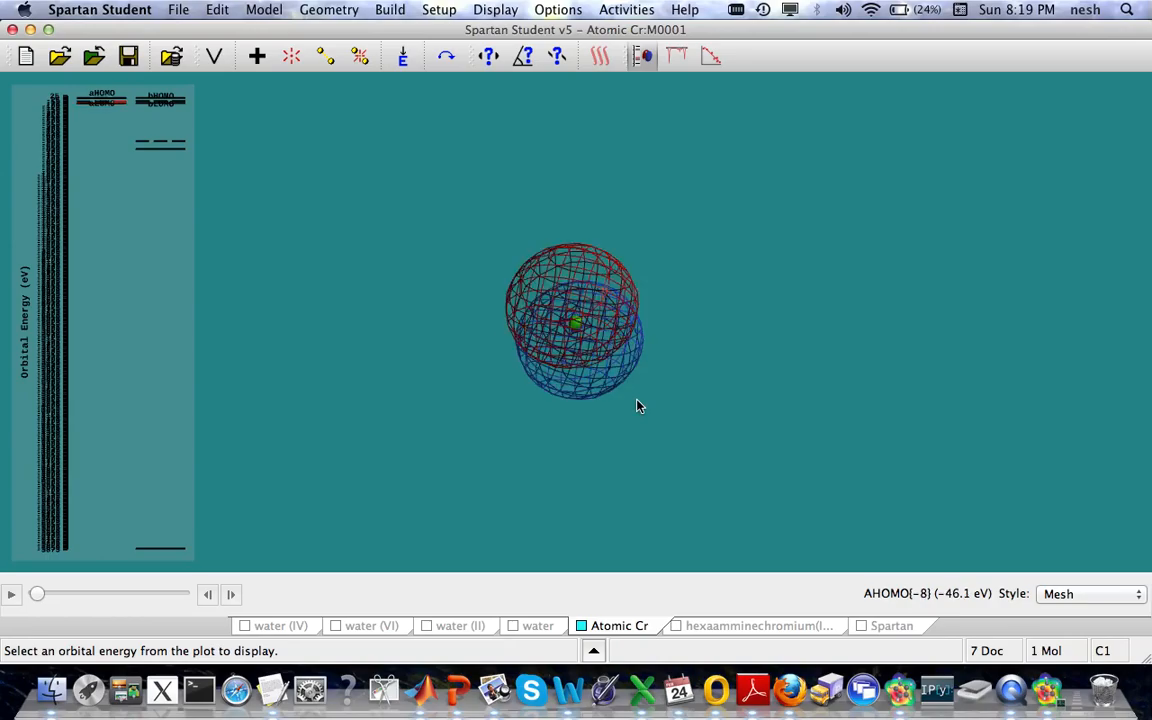
drag(570, 316, 534, 246)
drag(658, 230, 638, 188)
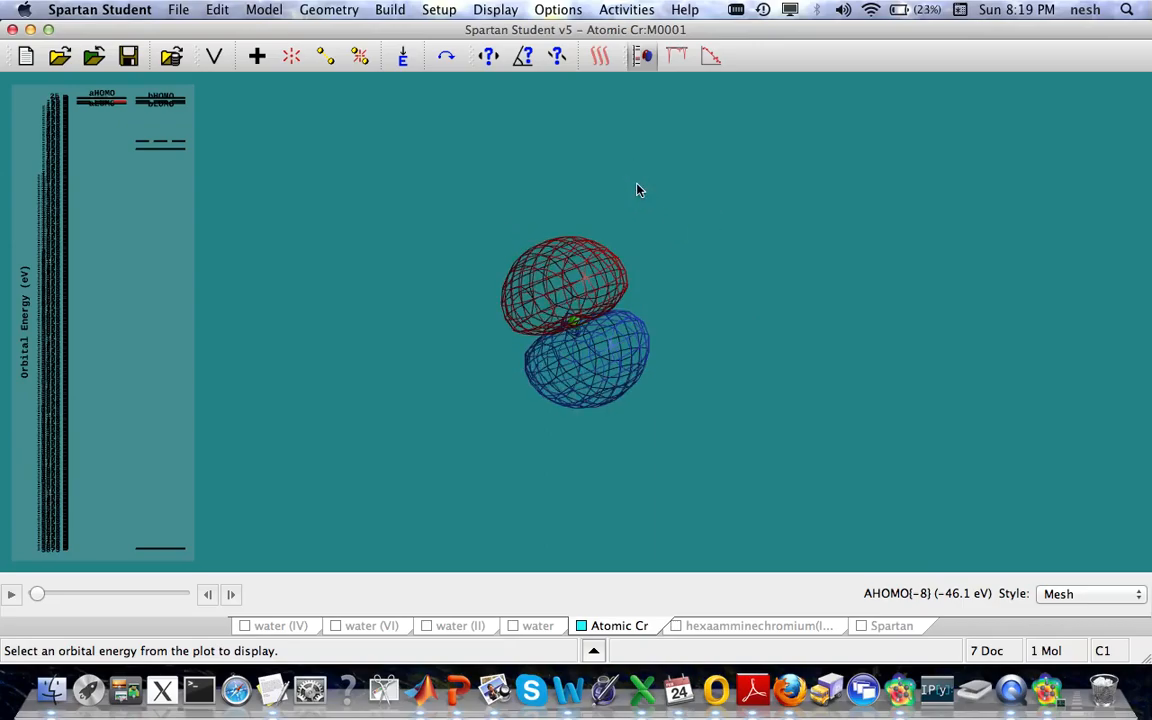
key(Up)
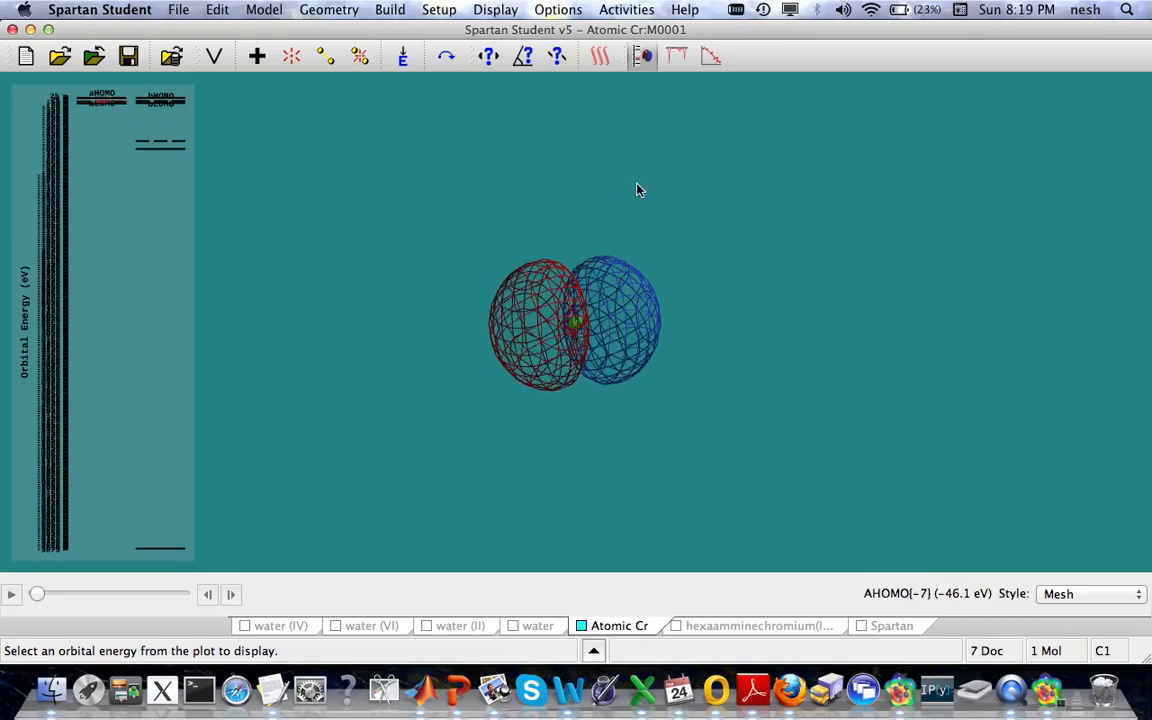
key(Up)
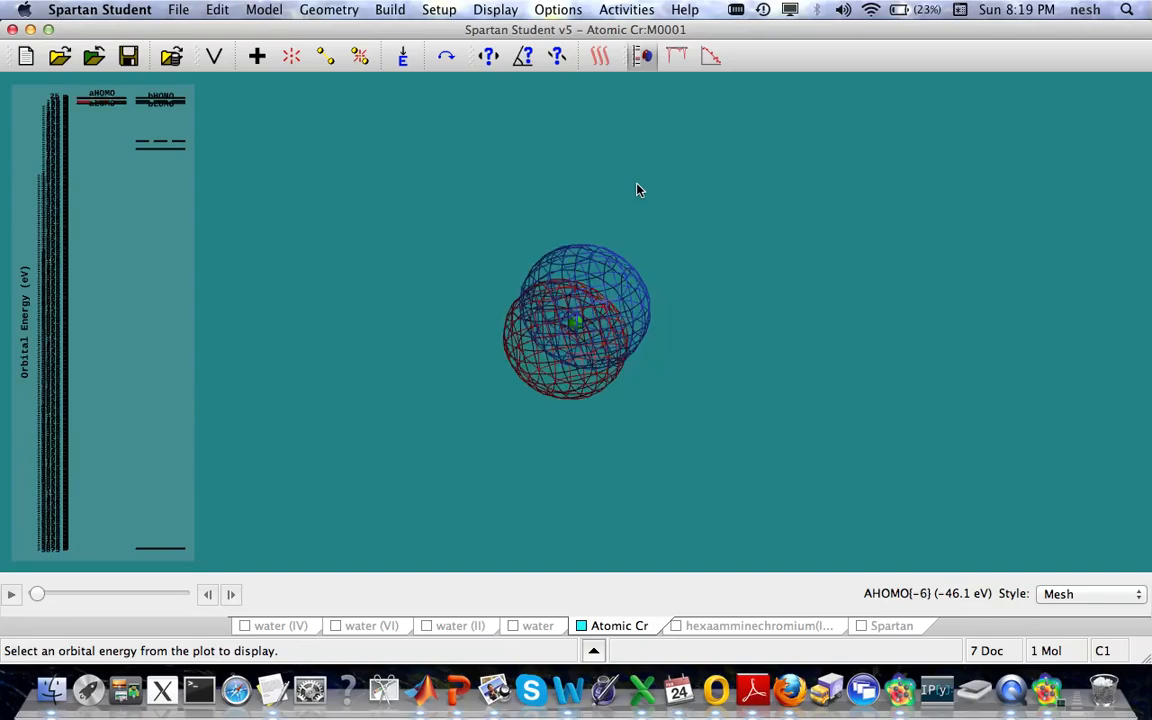
key(Up)
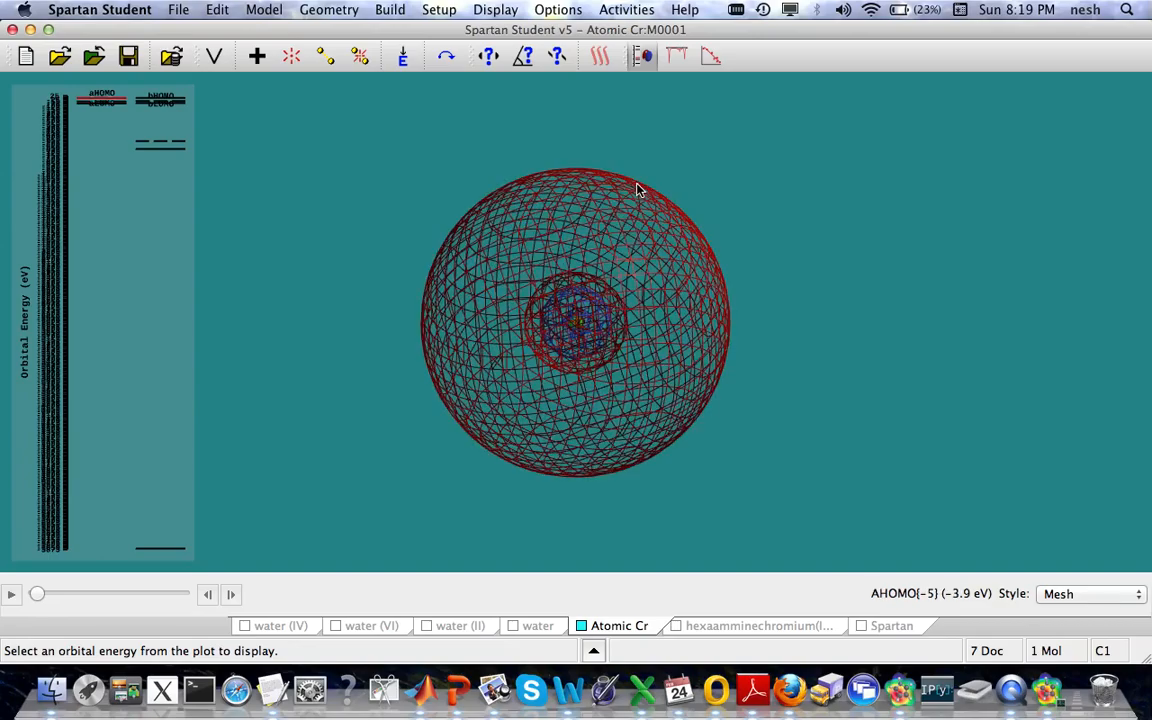
drag(726, 236, 724, 339)
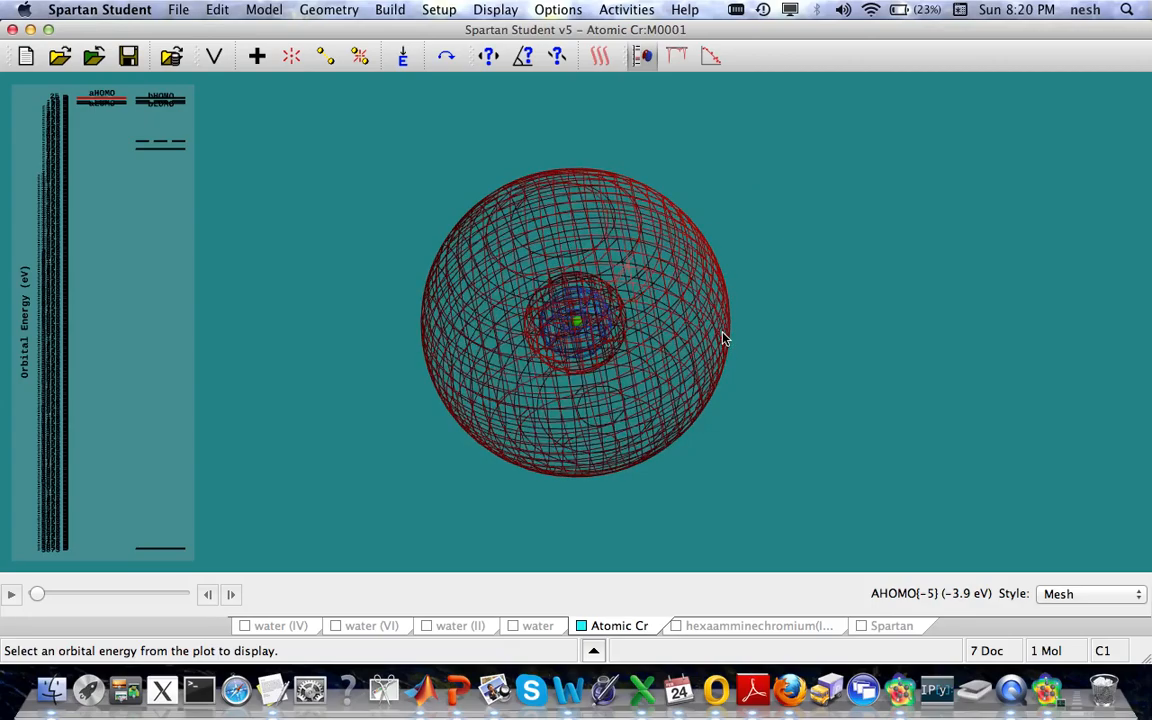
Step: Step up through the chromium orbitals from AHOMO{-4} to AHOMO, examining each shape from different angles
key(Up)
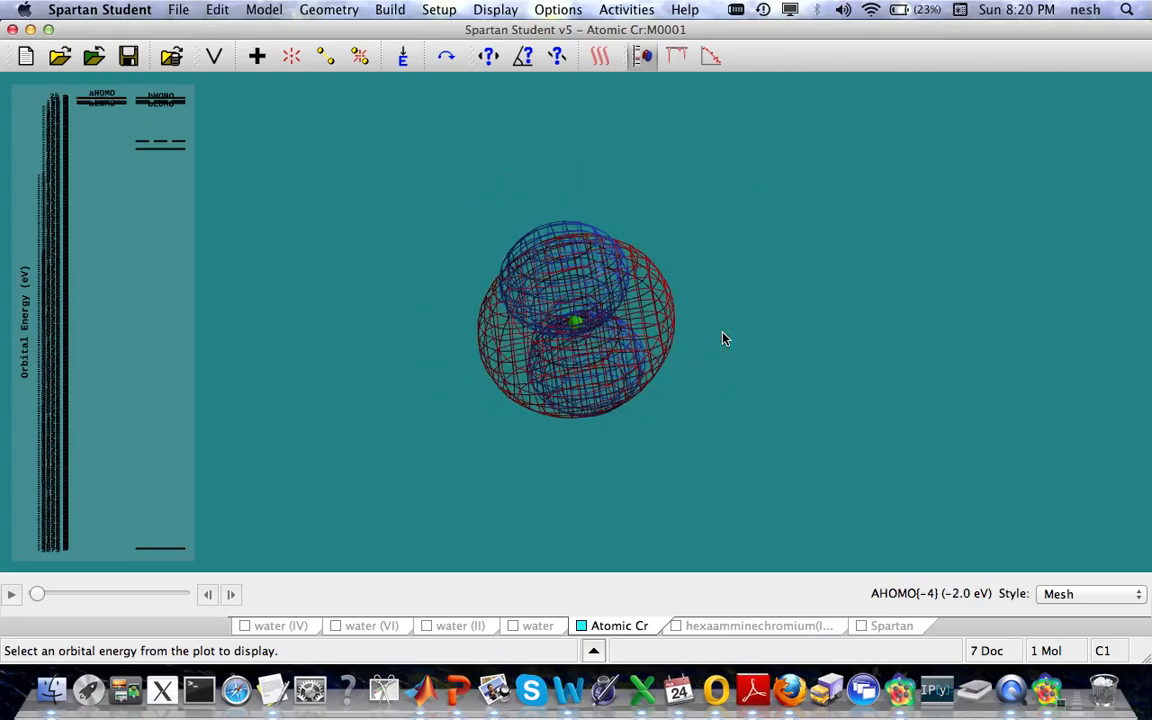
drag(730, 293, 692, 265)
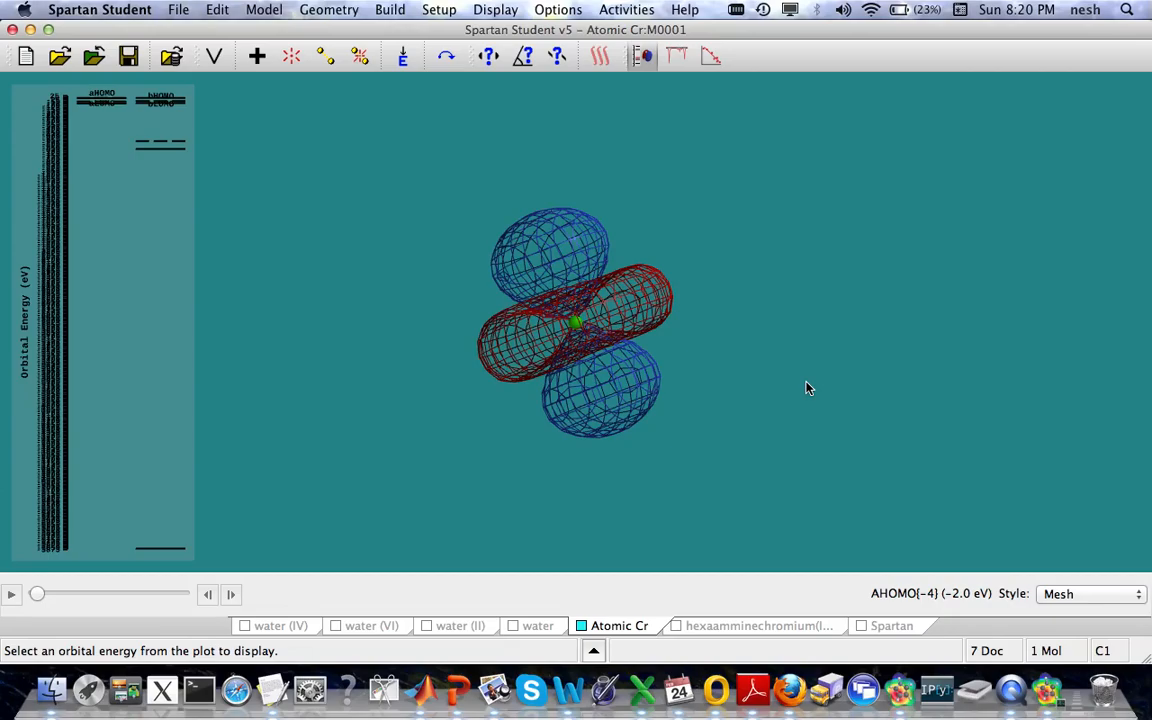
key(Up)
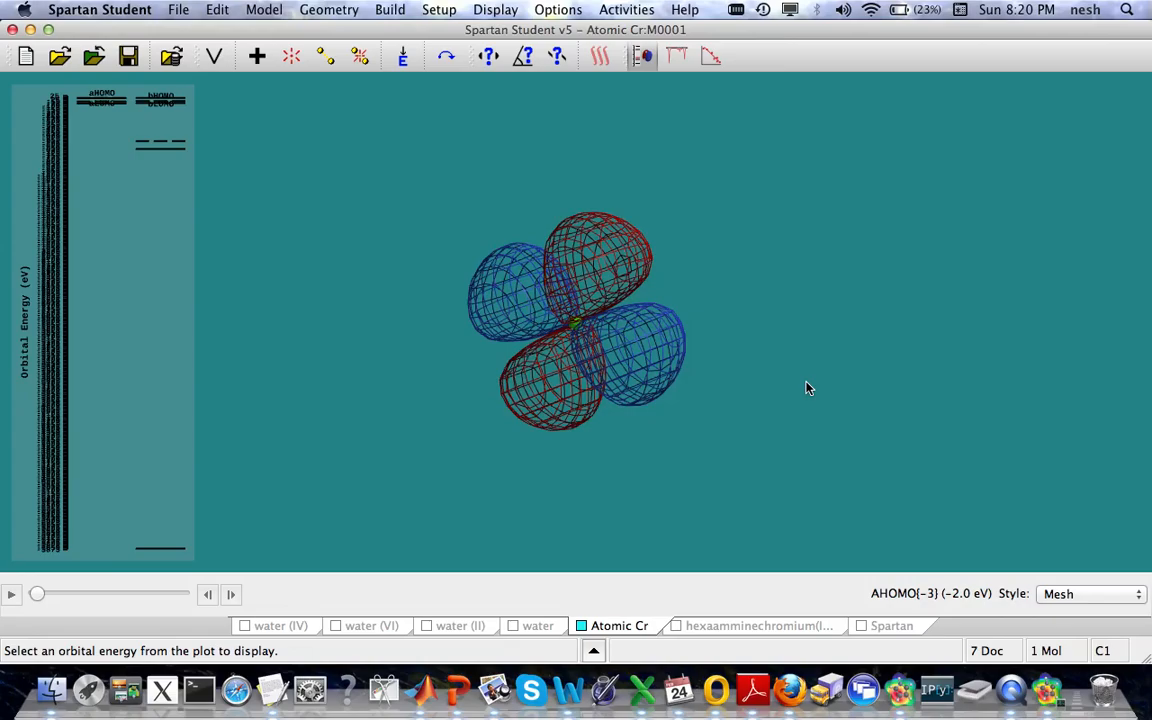
key(Up)
drag(808, 388, 1003, 311)
key(Up)
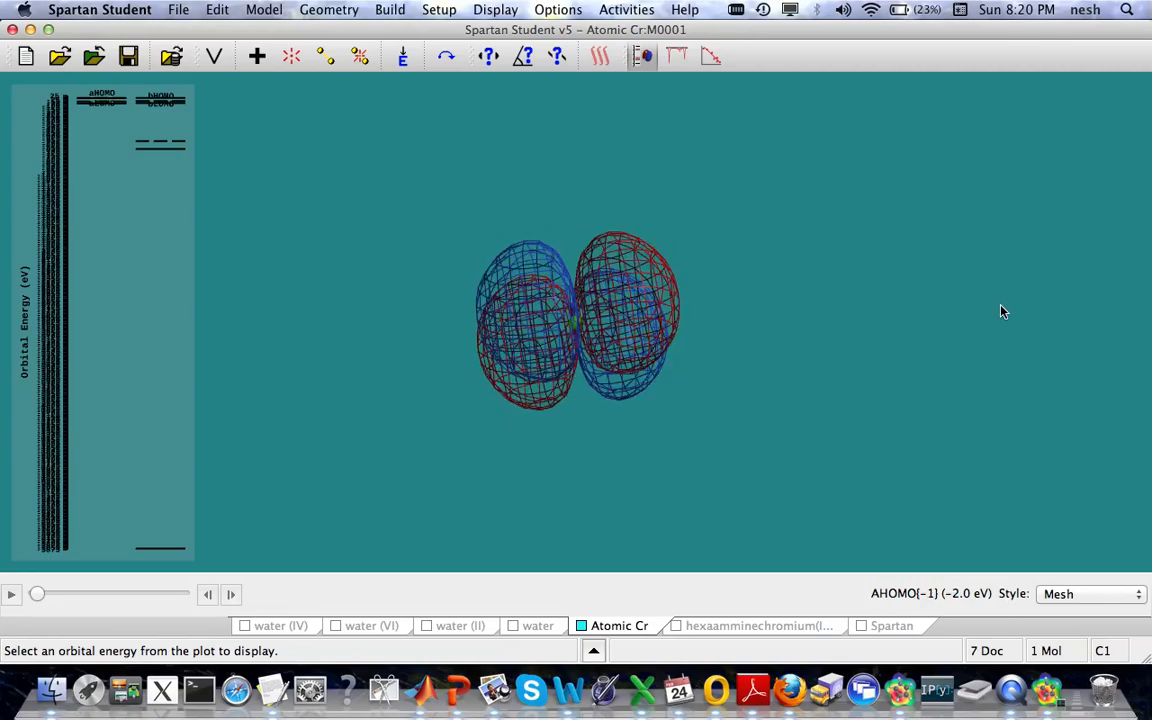
key(Up)
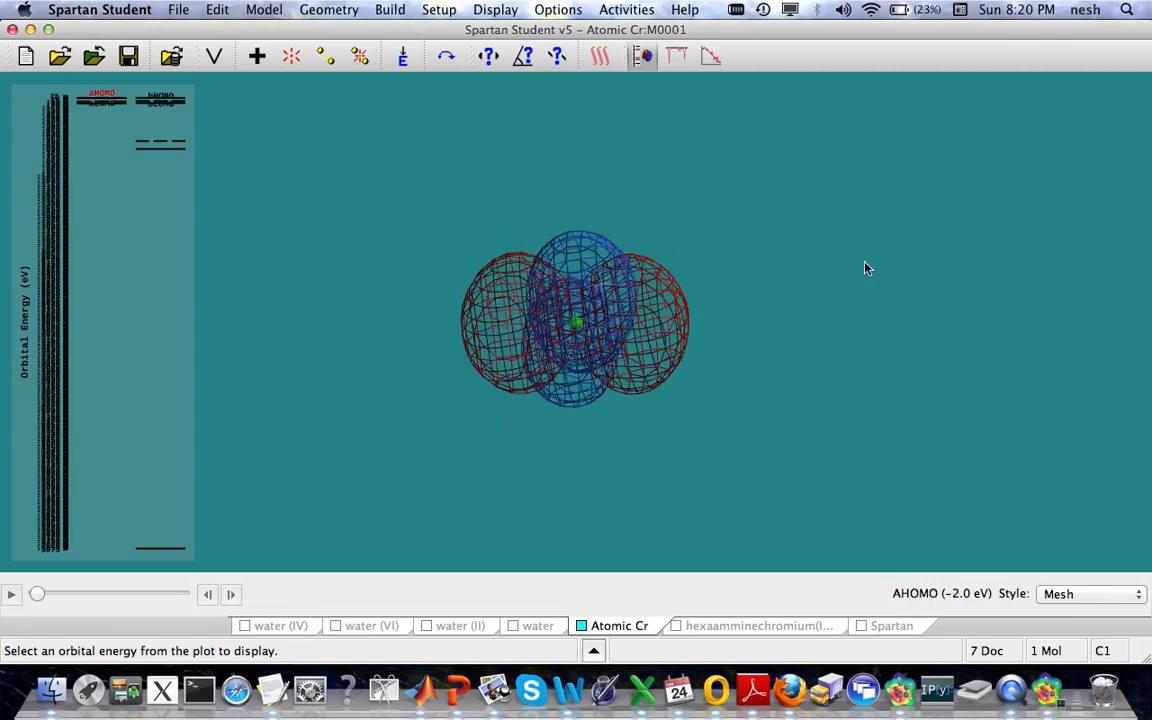
drag(789, 314, 795, 372)
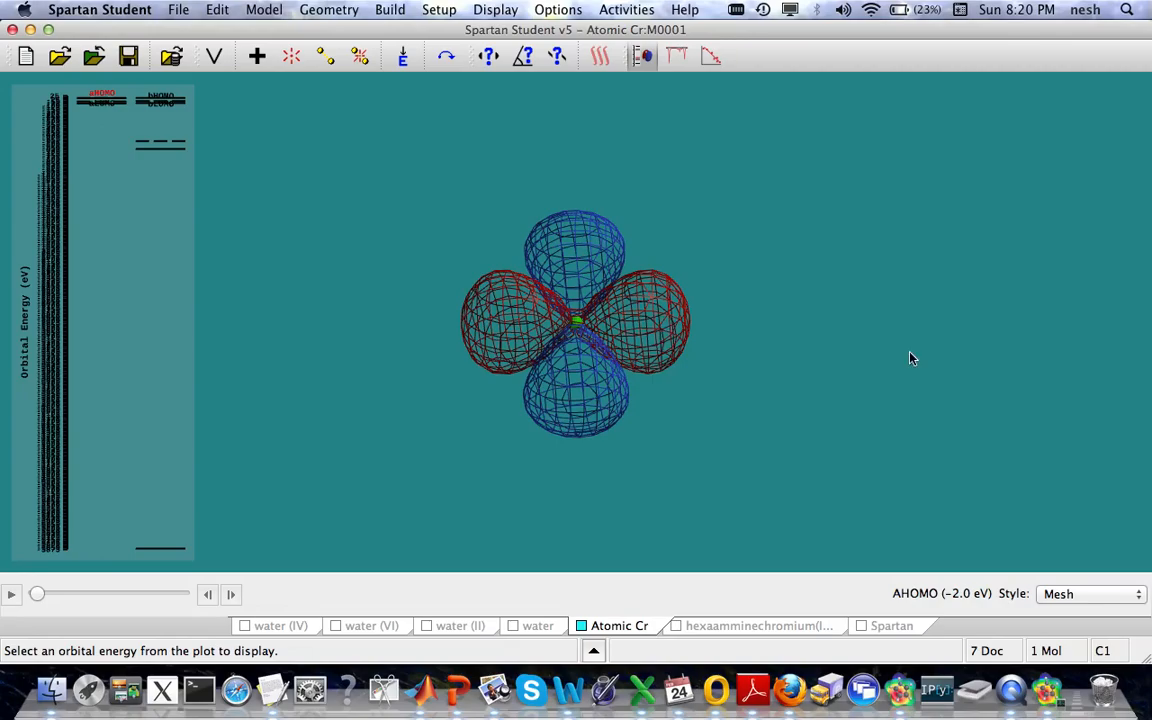
Step: Create a new document and place a six-coordinate octahedral chromium atom from the inorganic model kit
click(26, 57)
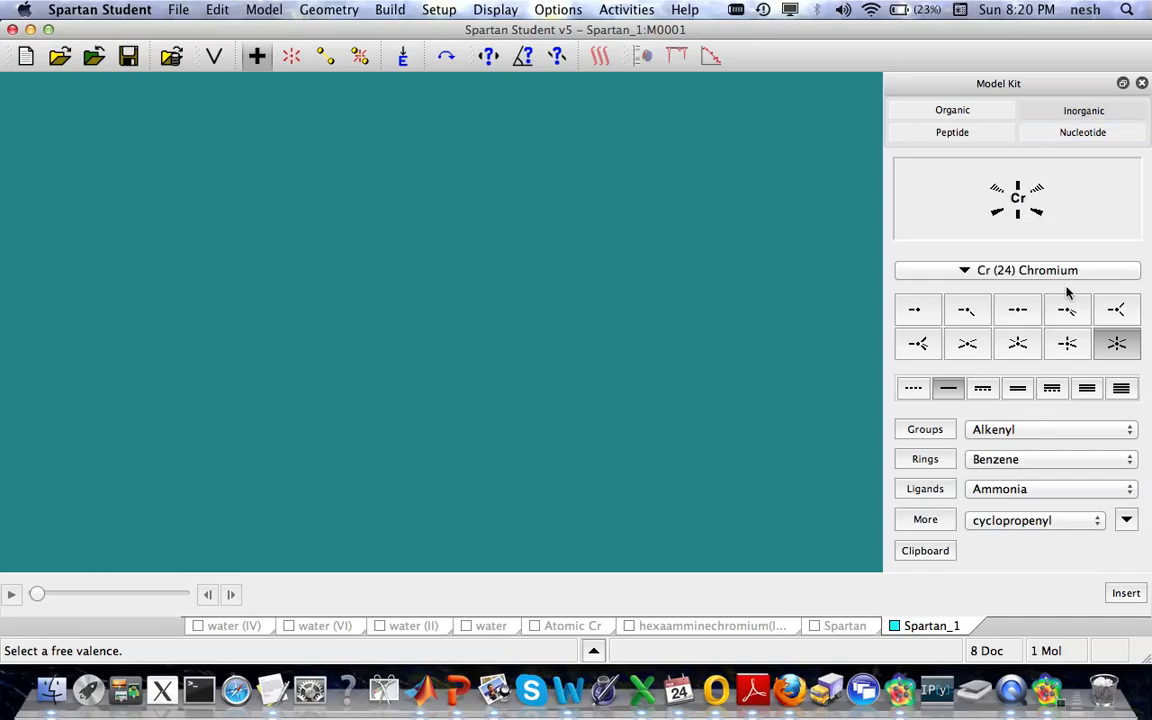
click(455, 318)
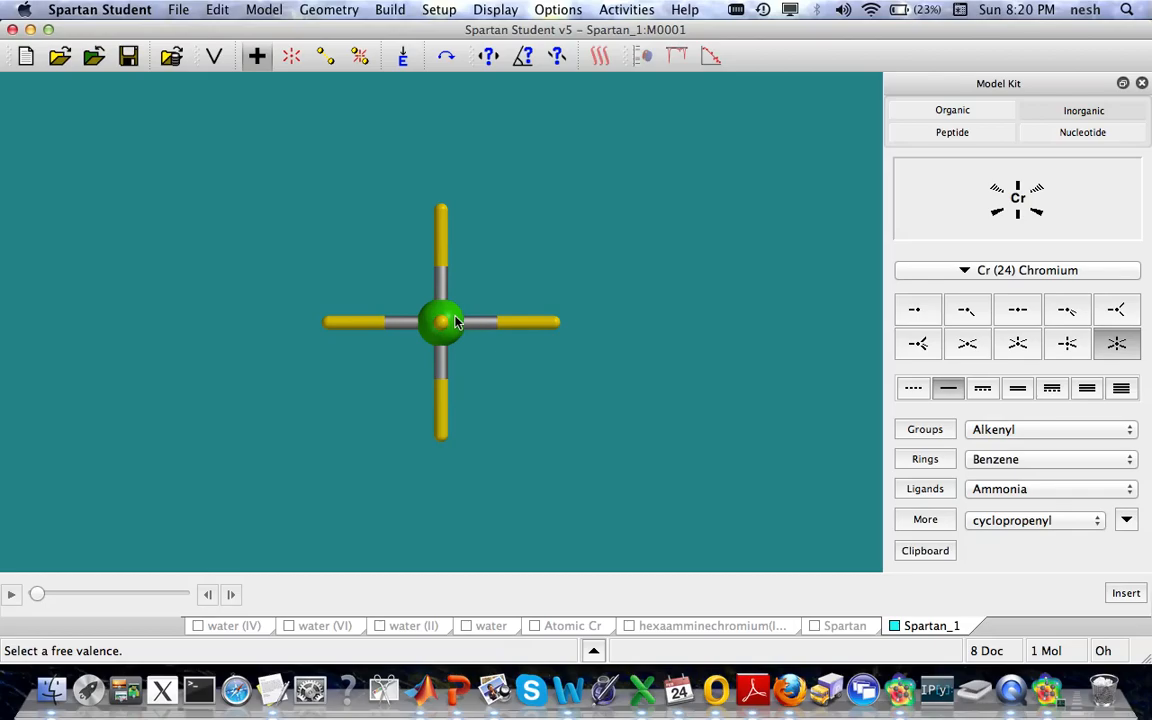
drag(472, 352, 531, 399)
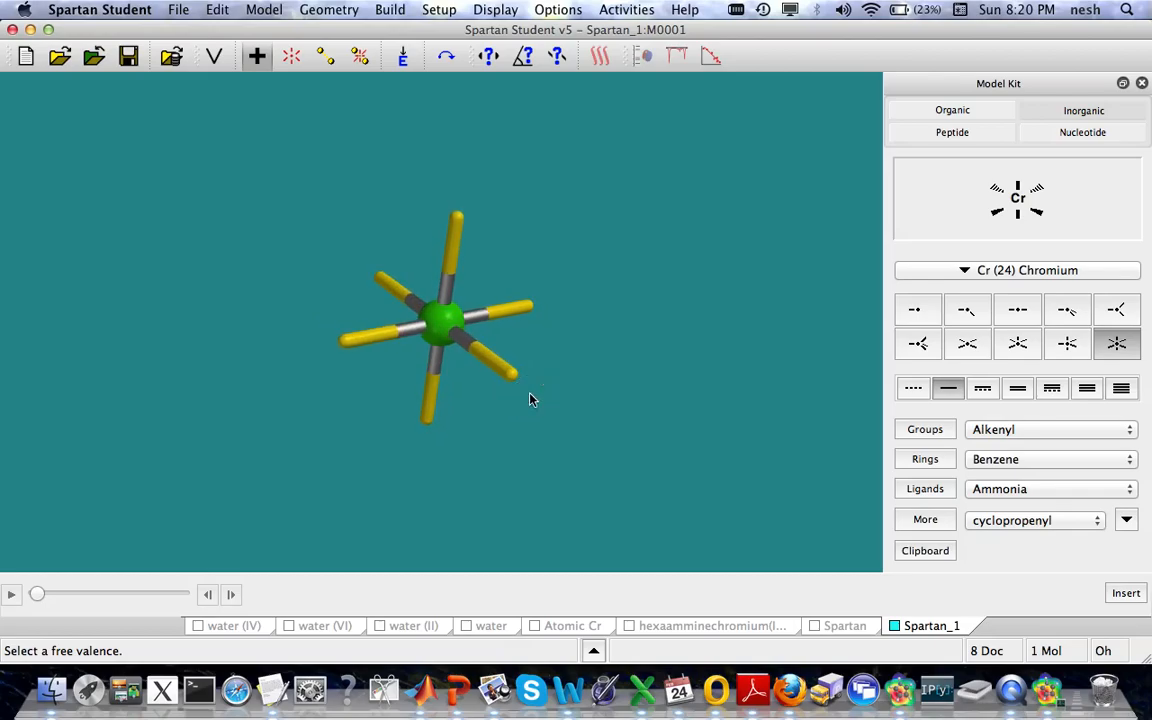
Step: Attach an ammonia ligand to each of chromium's six free valences and minimize the energy of the complex
click(928, 491)
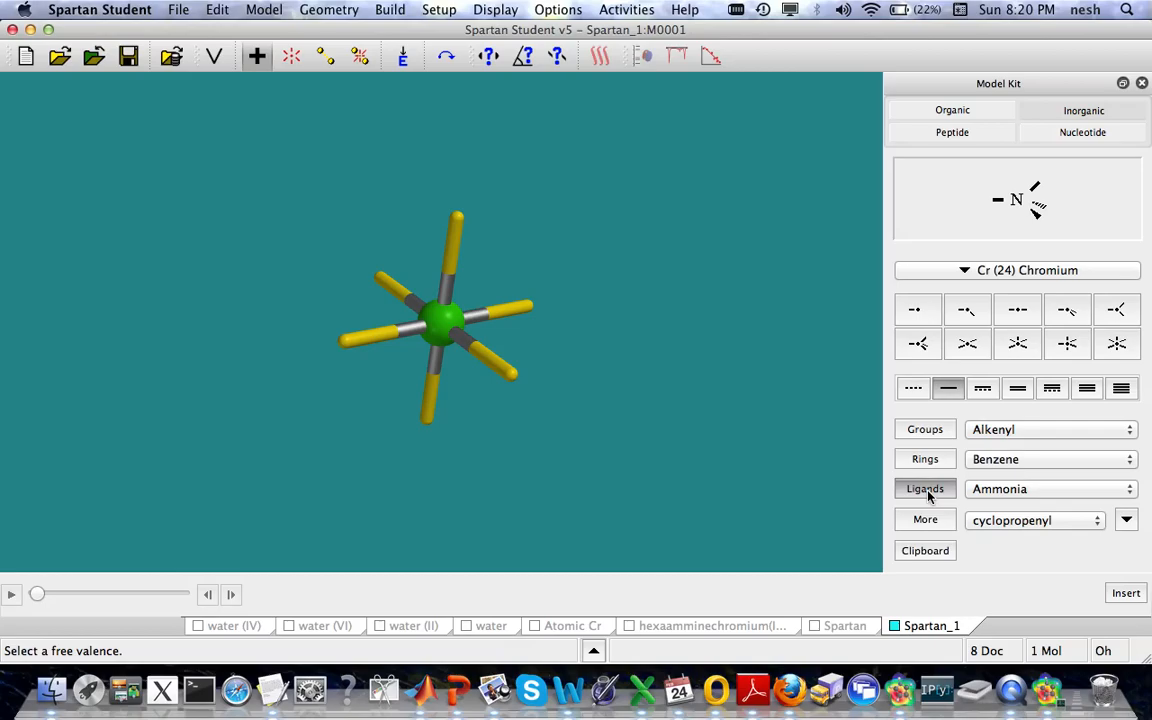
click(1010, 489)
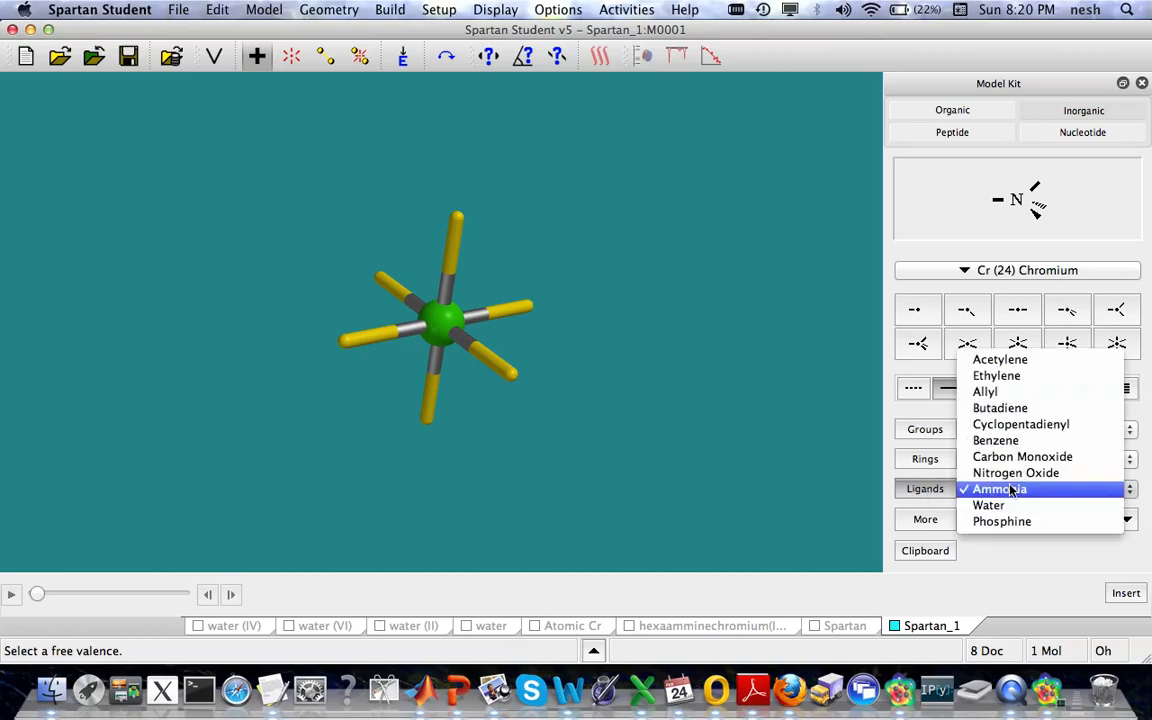
click(1010, 489)
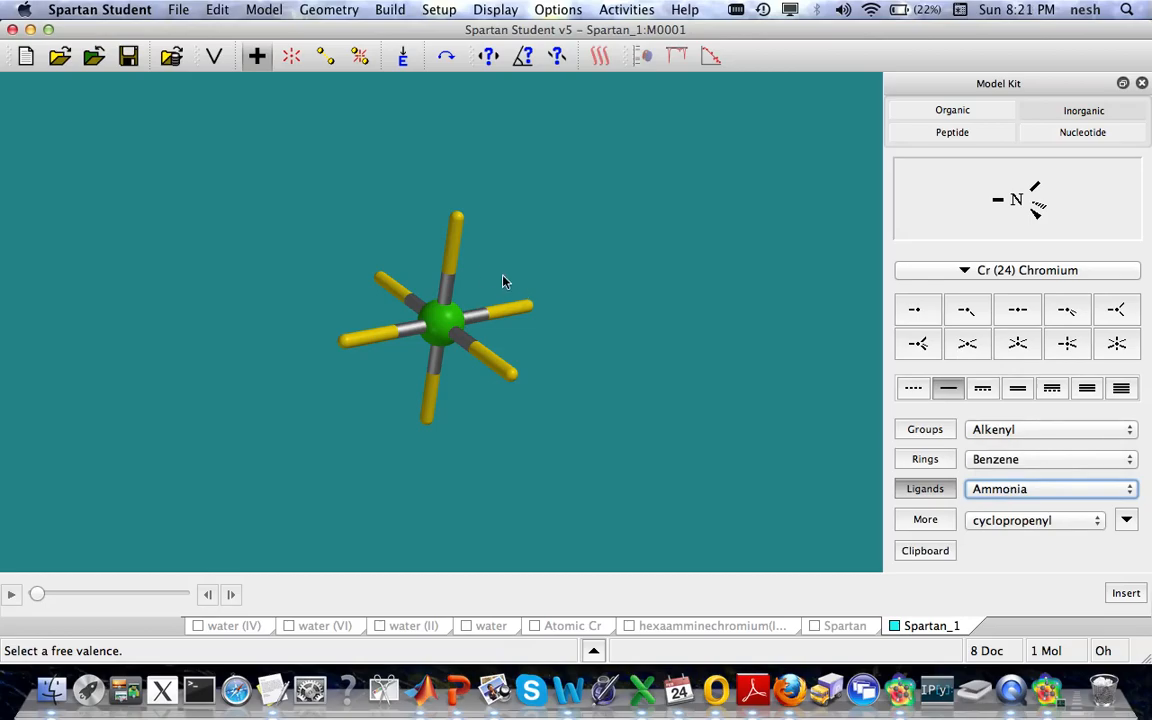
click(528, 315)
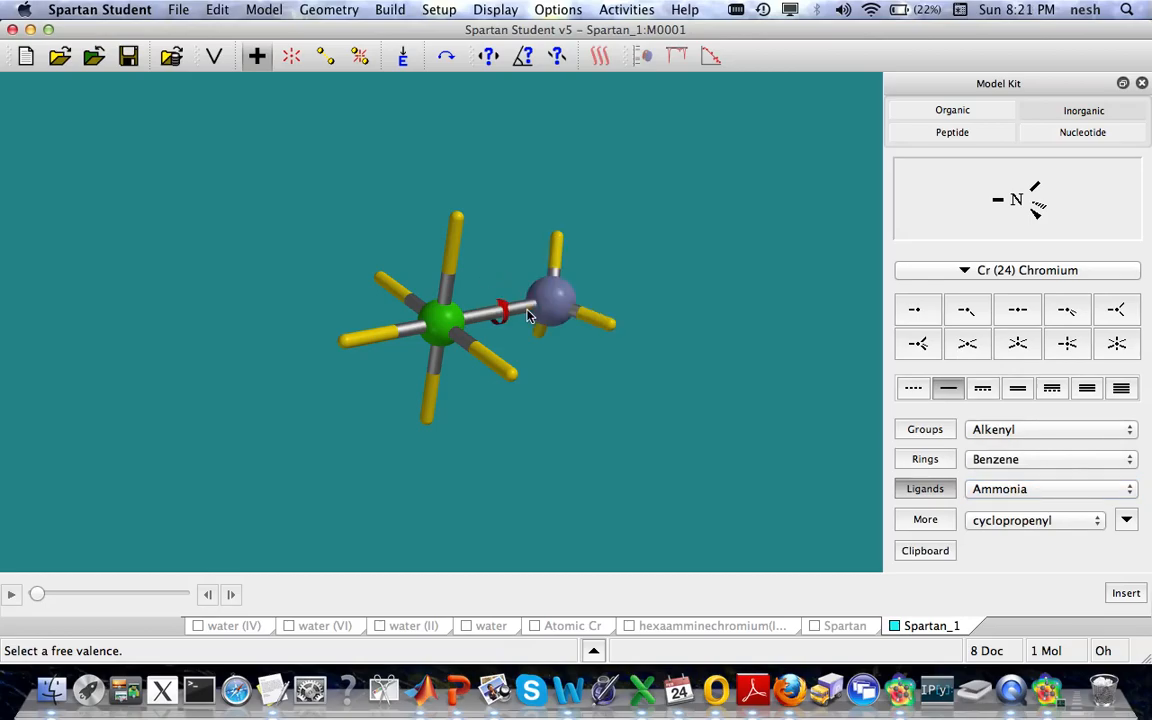
click(458, 221)
click(383, 278)
click(347, 348)
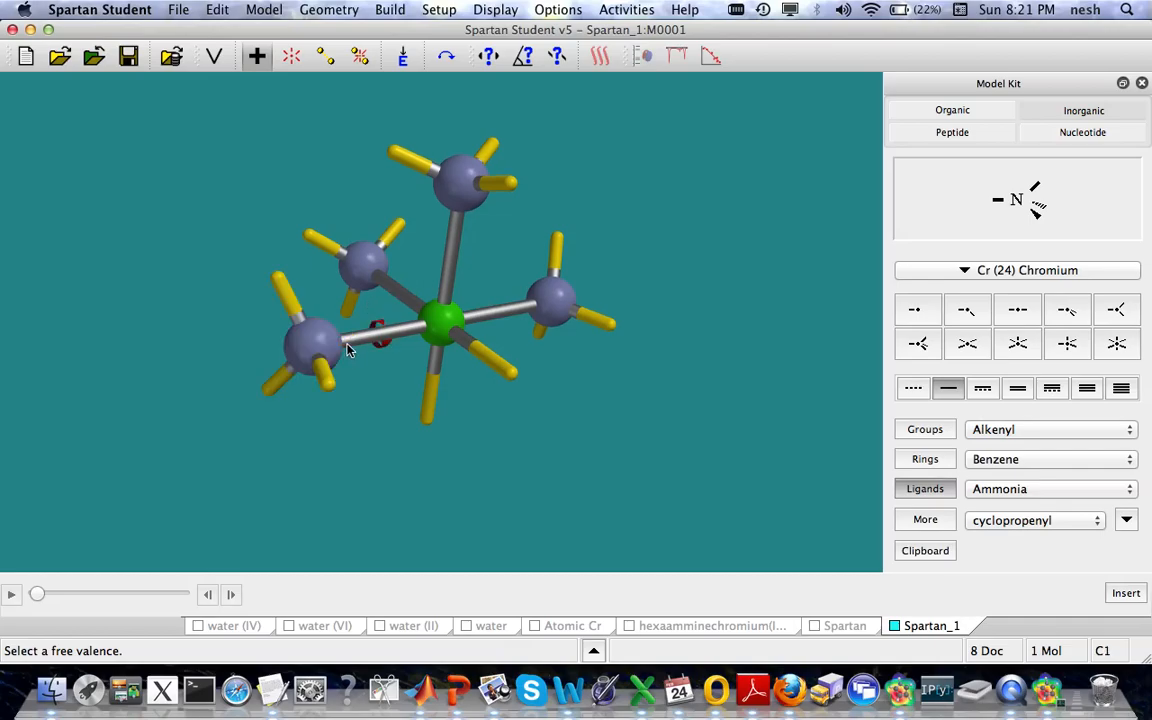
click(425, 418)
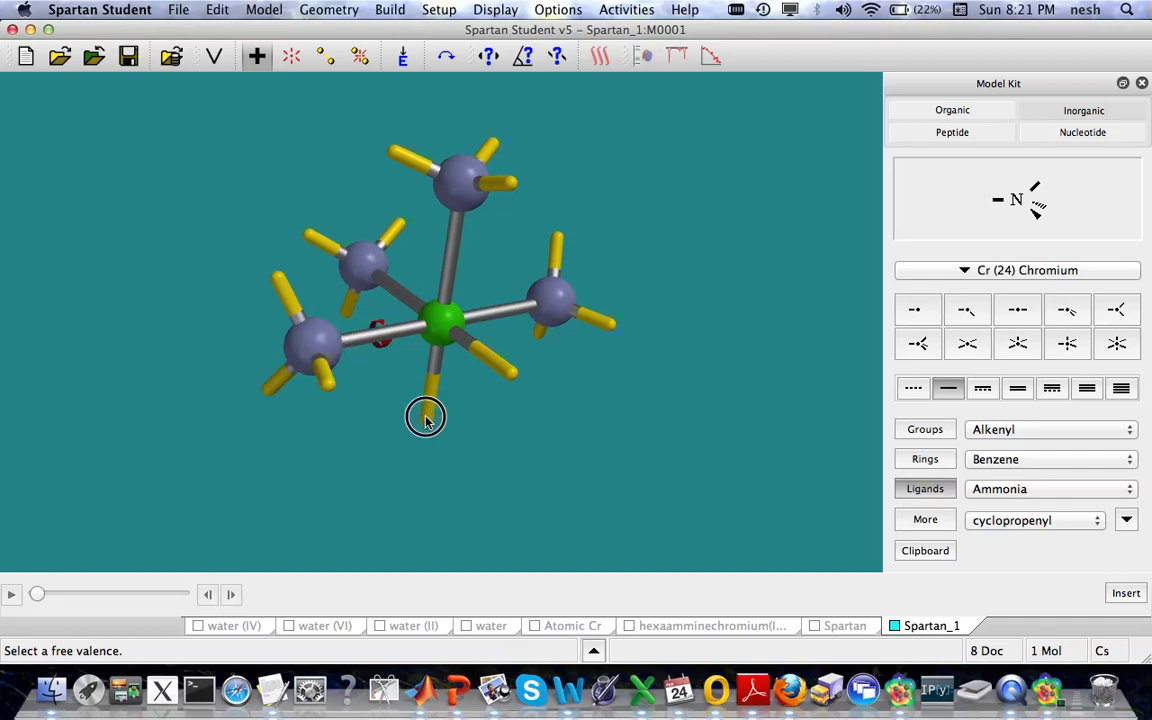
click(509, 377)
drag(681, 270, 647, 270)
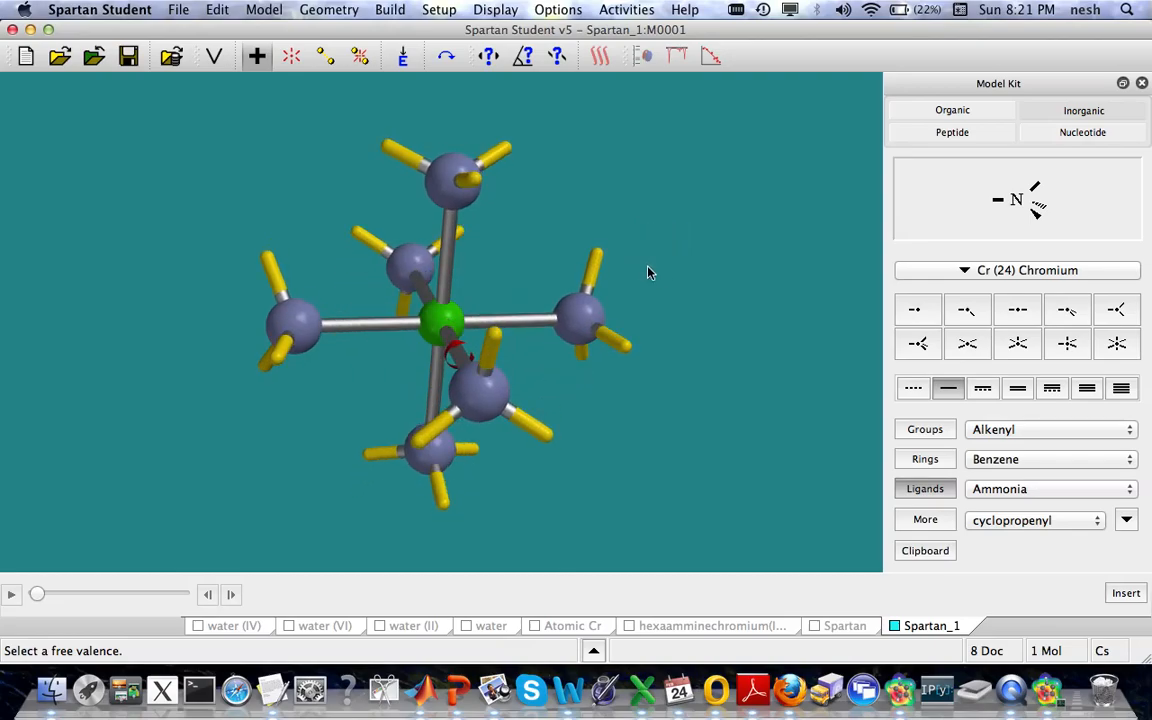
click(403, 56)
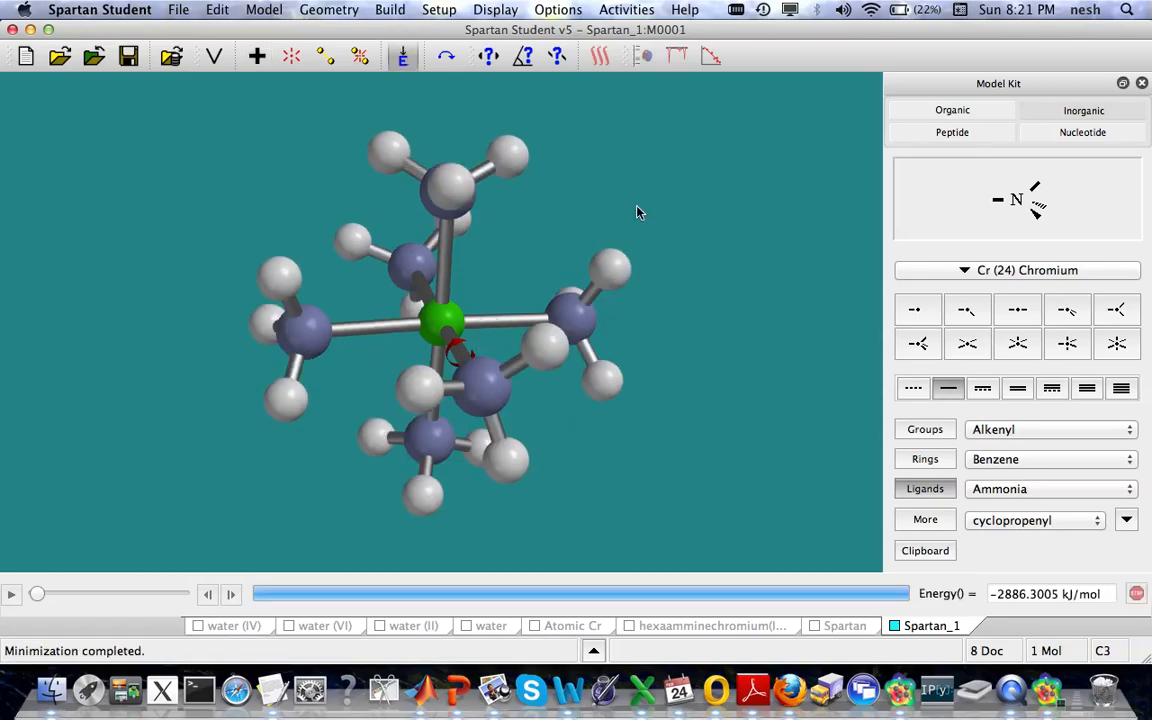
Step: Configure a B3LYP Energy calculation with the 6-31G* basis set, total charge 3 and 3 unpaired electrons, and cancel the setup
click(437, 10)
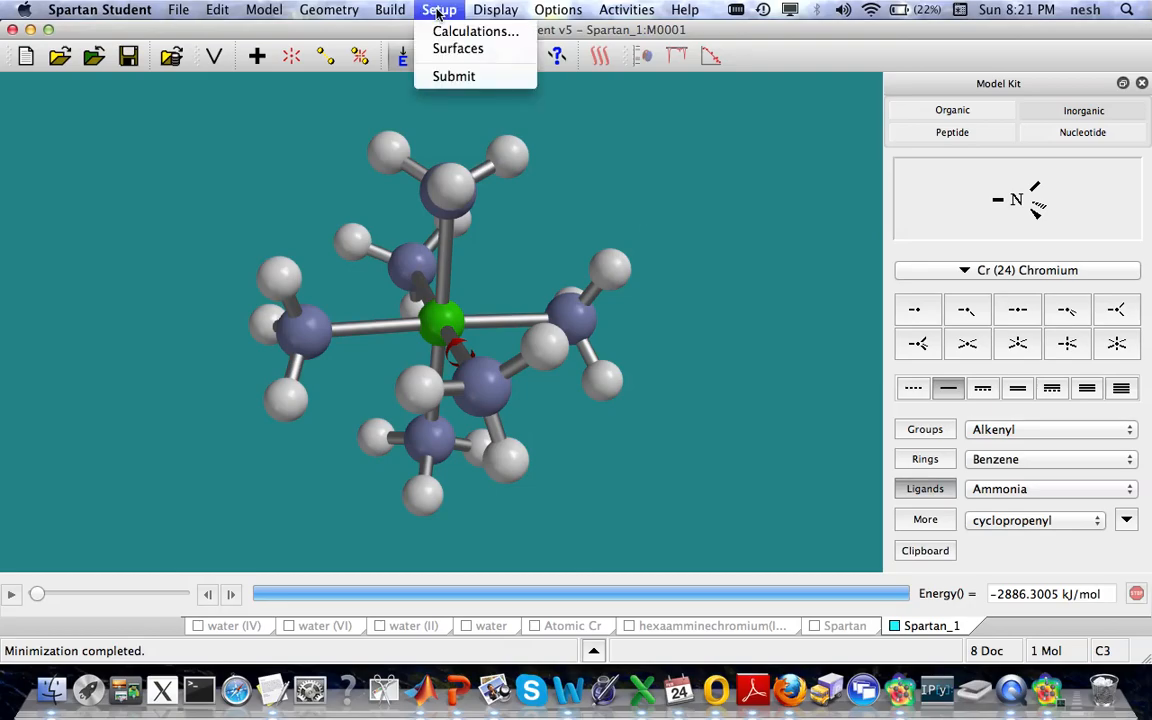
click(458, 32)
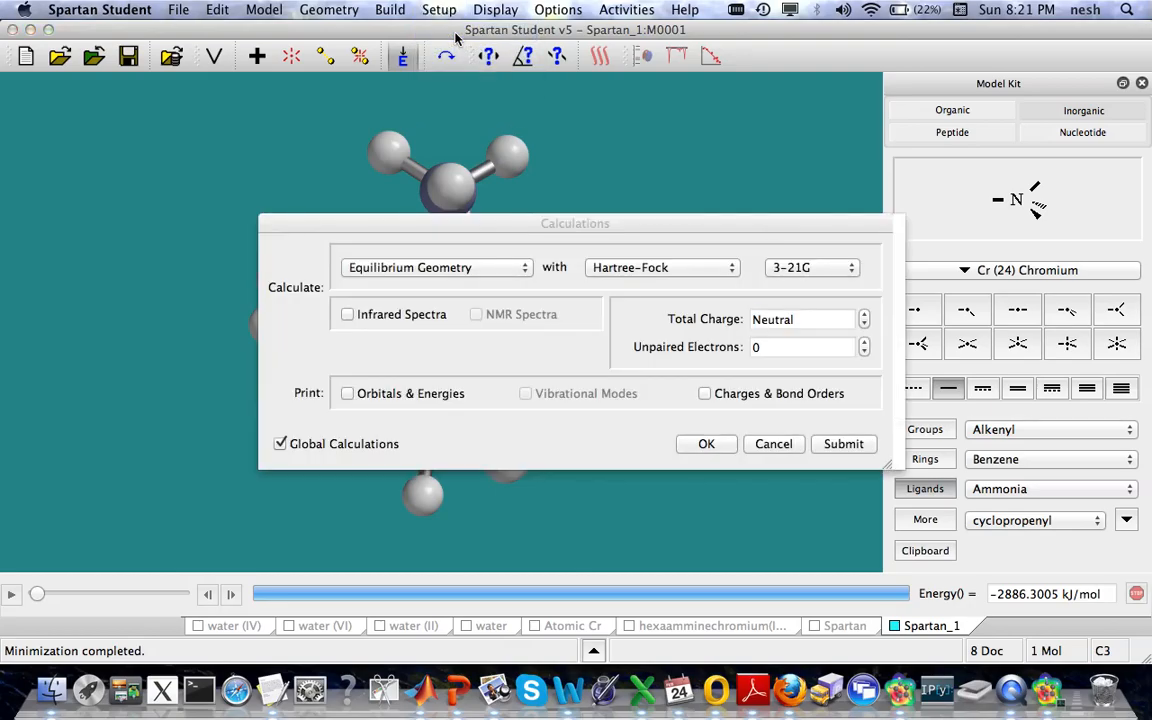
click(519, 271)
click(489, 251)
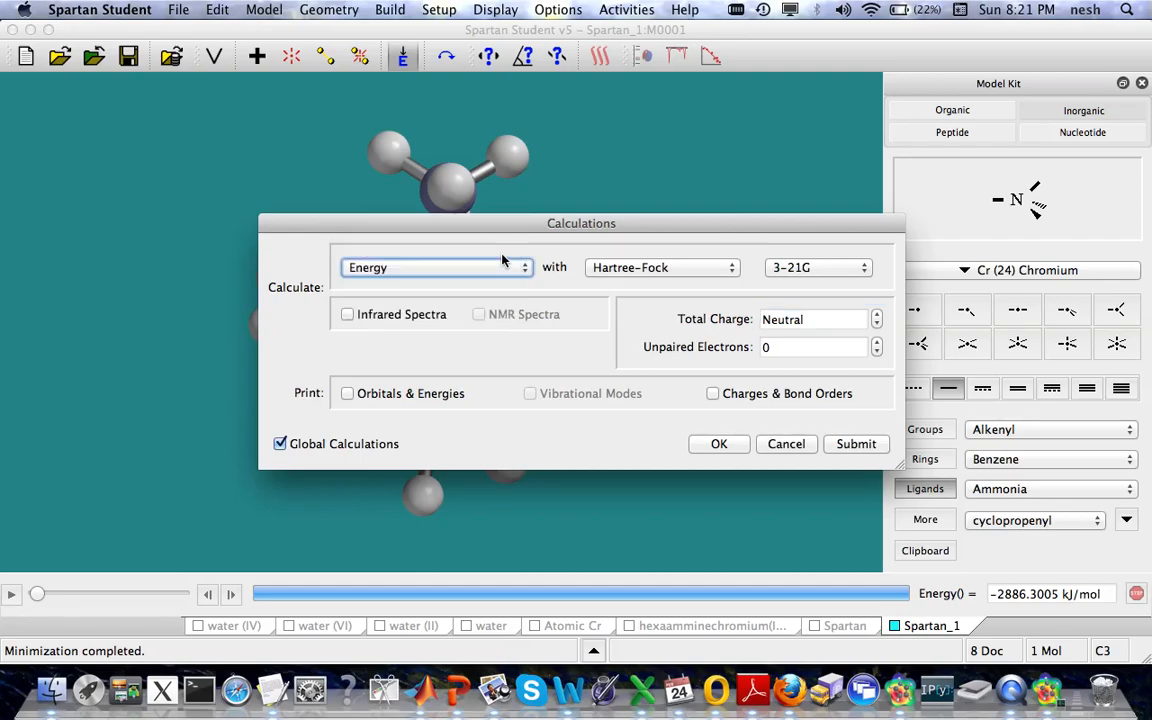
click(632, 270)
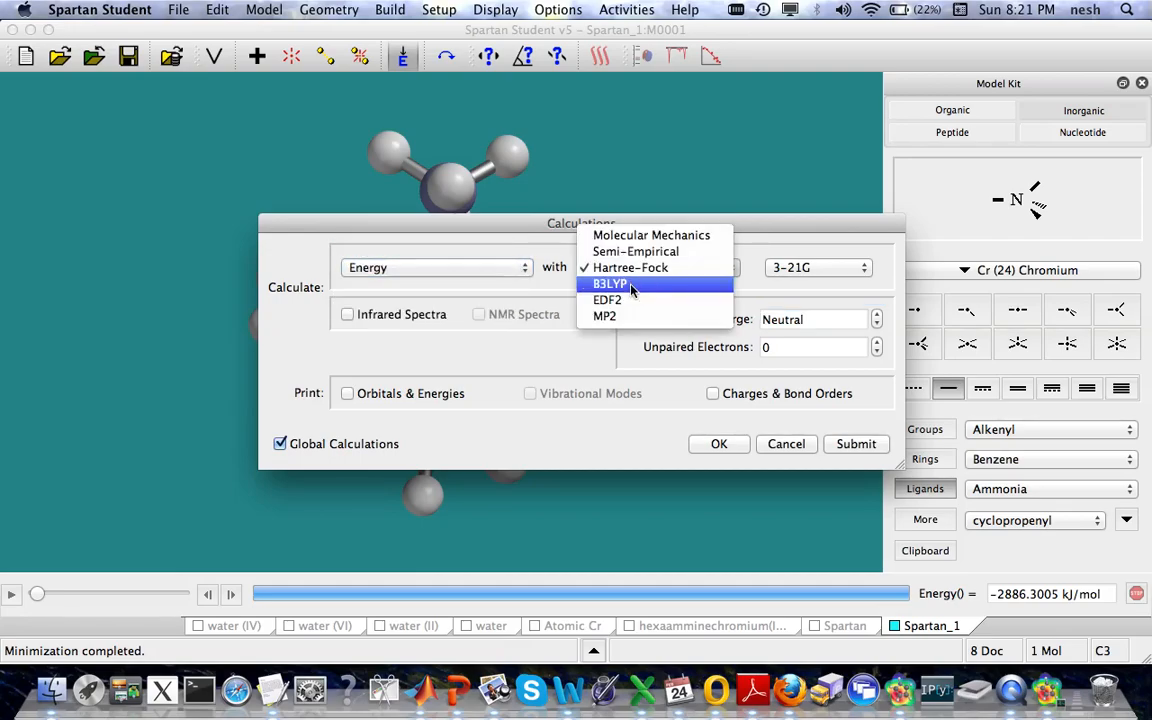
click(631, 286)
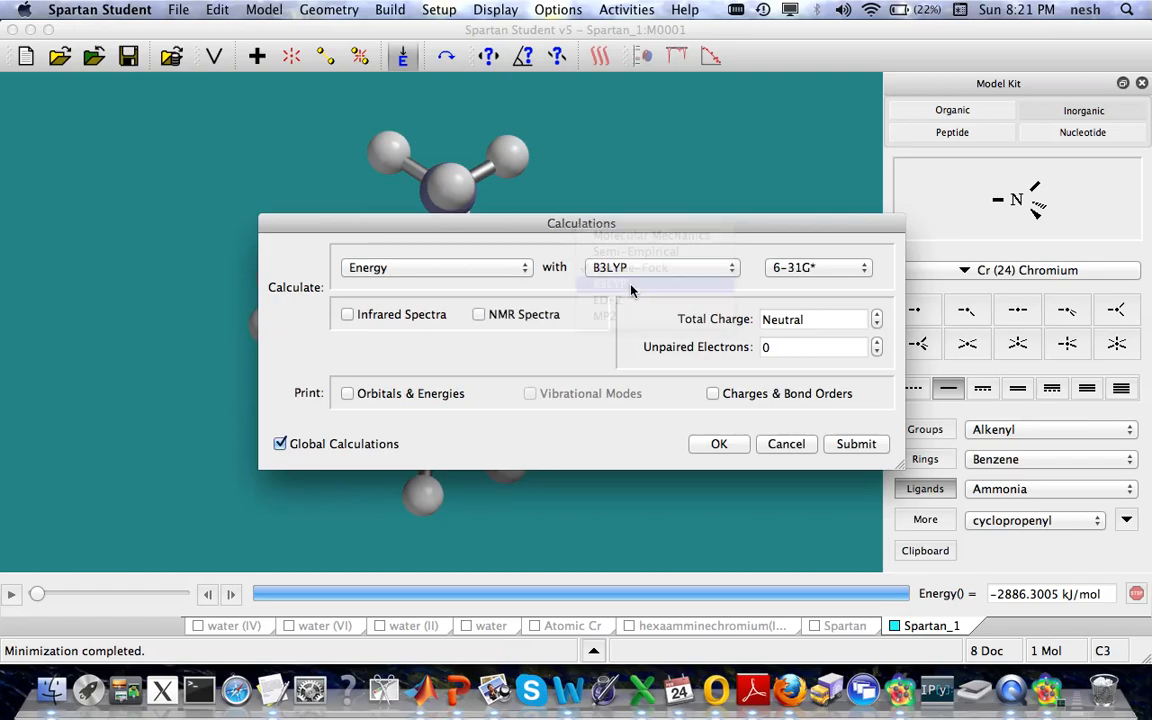
click(877, 315)
click(877, 315)
click(877, 315)
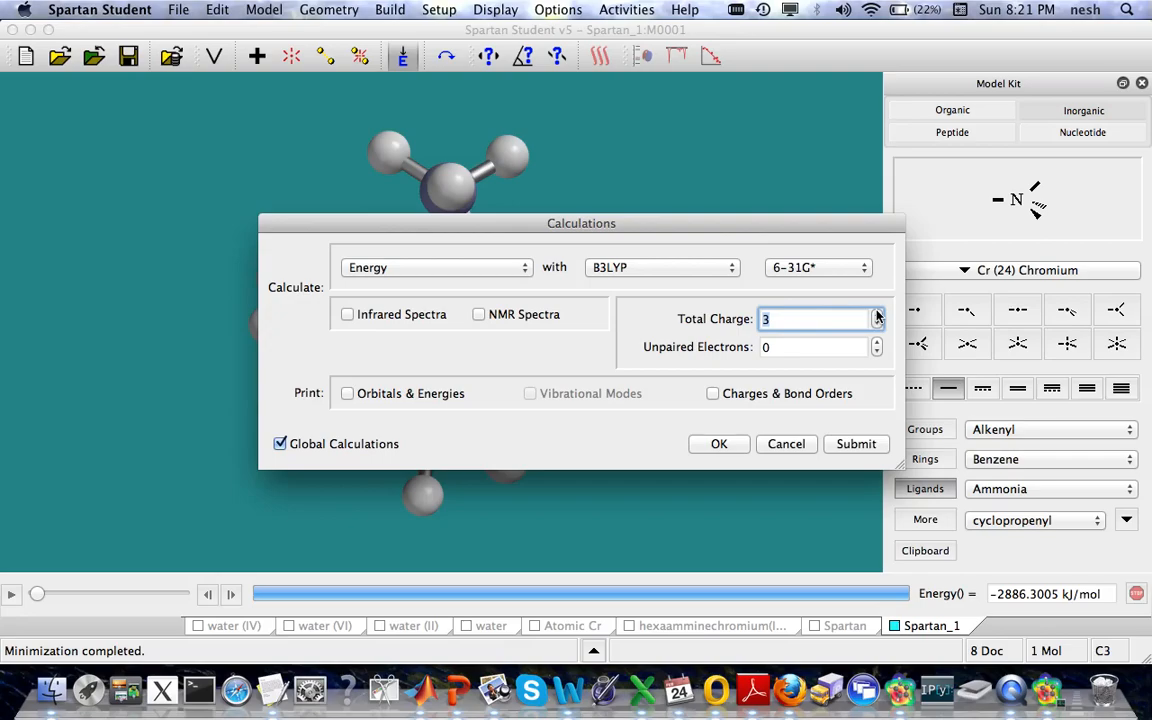
click(877, 342)
click(877, 342)
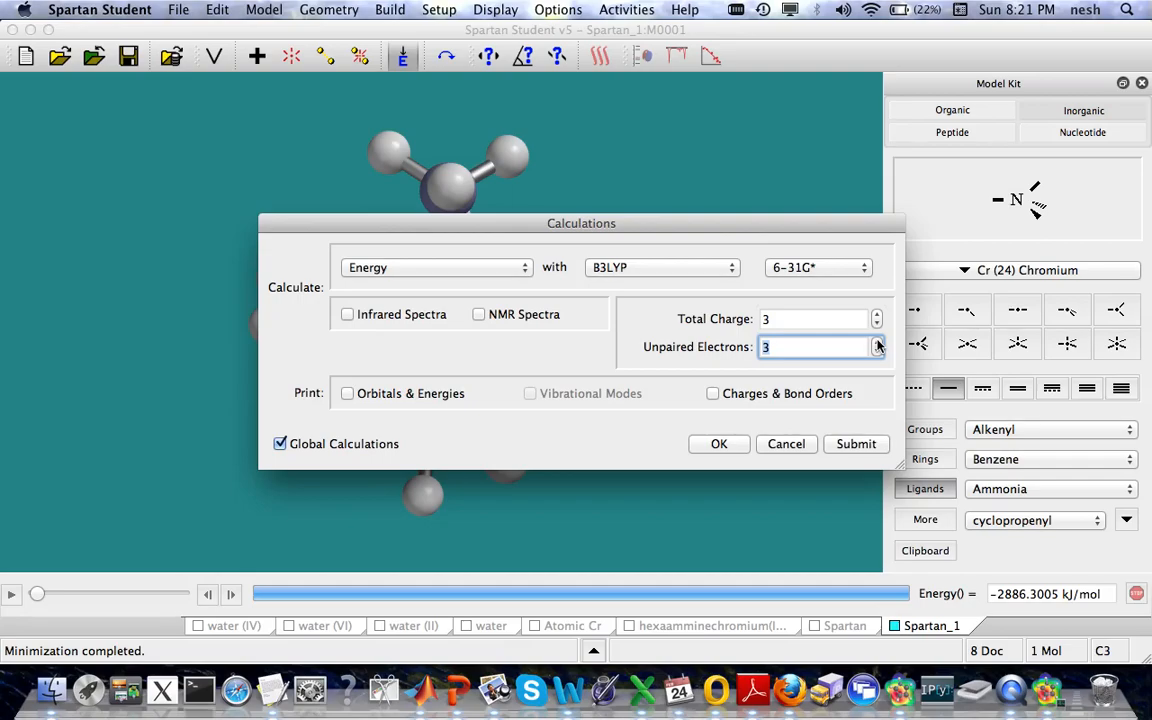
click(786, 446)
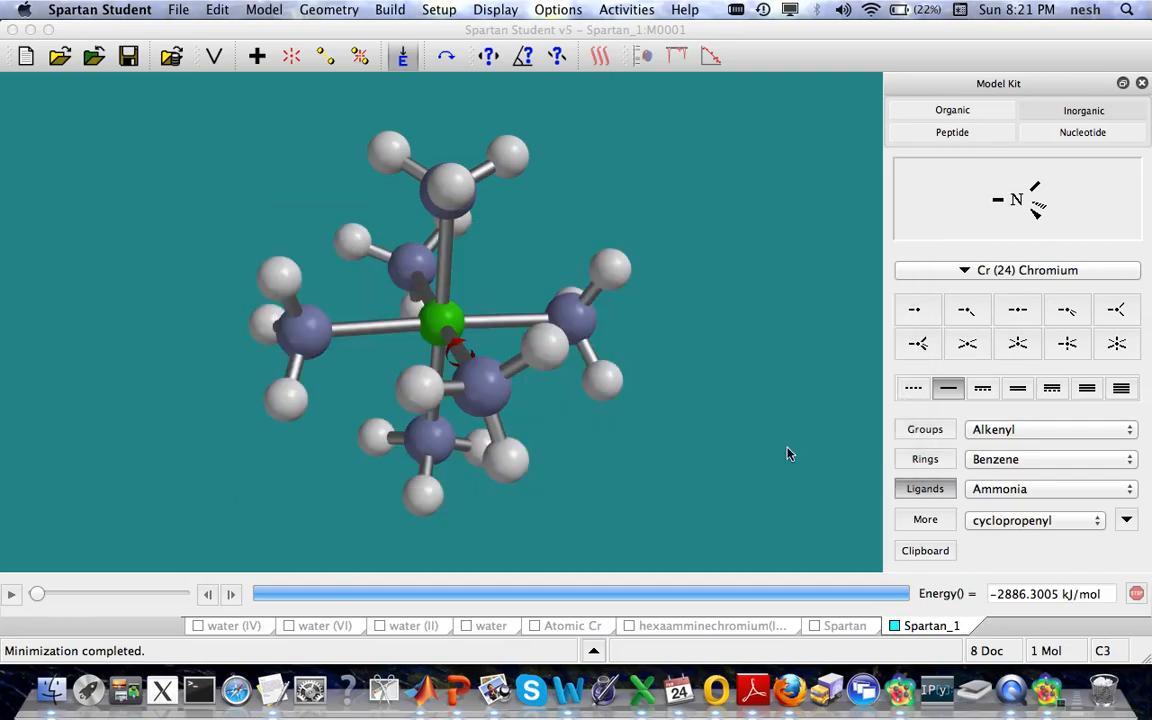
Step: Switch to the hexaamminechromium(III) document and display its molecule in the Ball and Wire model style
click(737, 625)
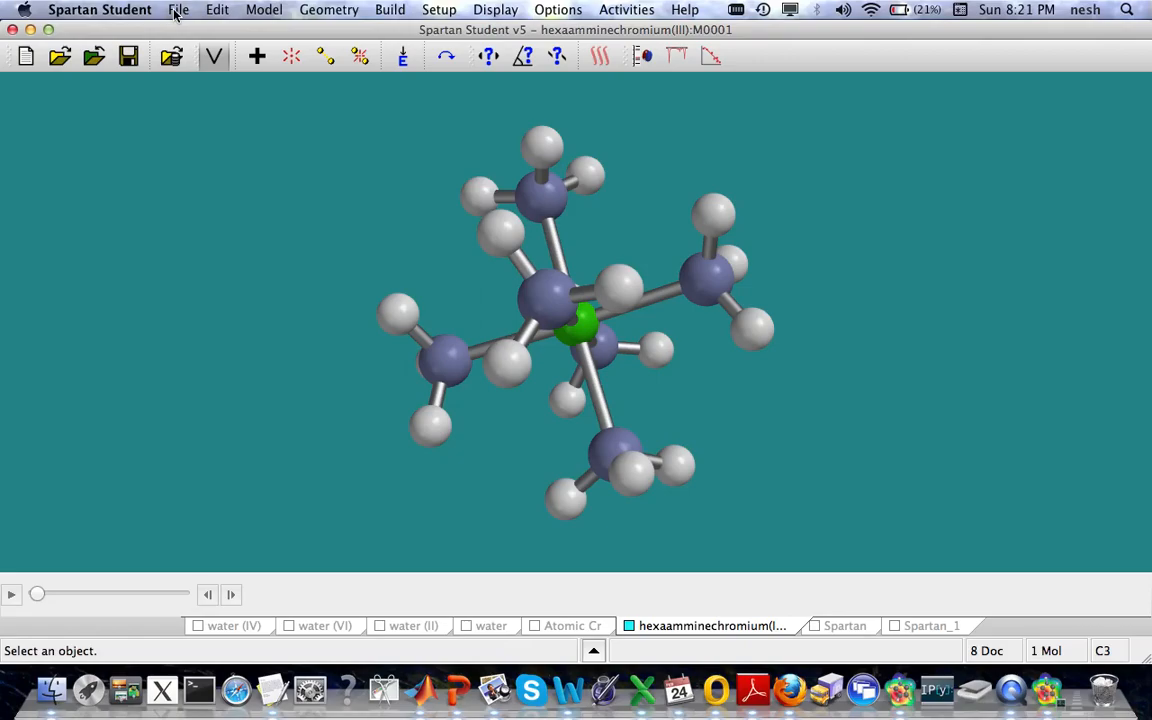
click(268, 10)
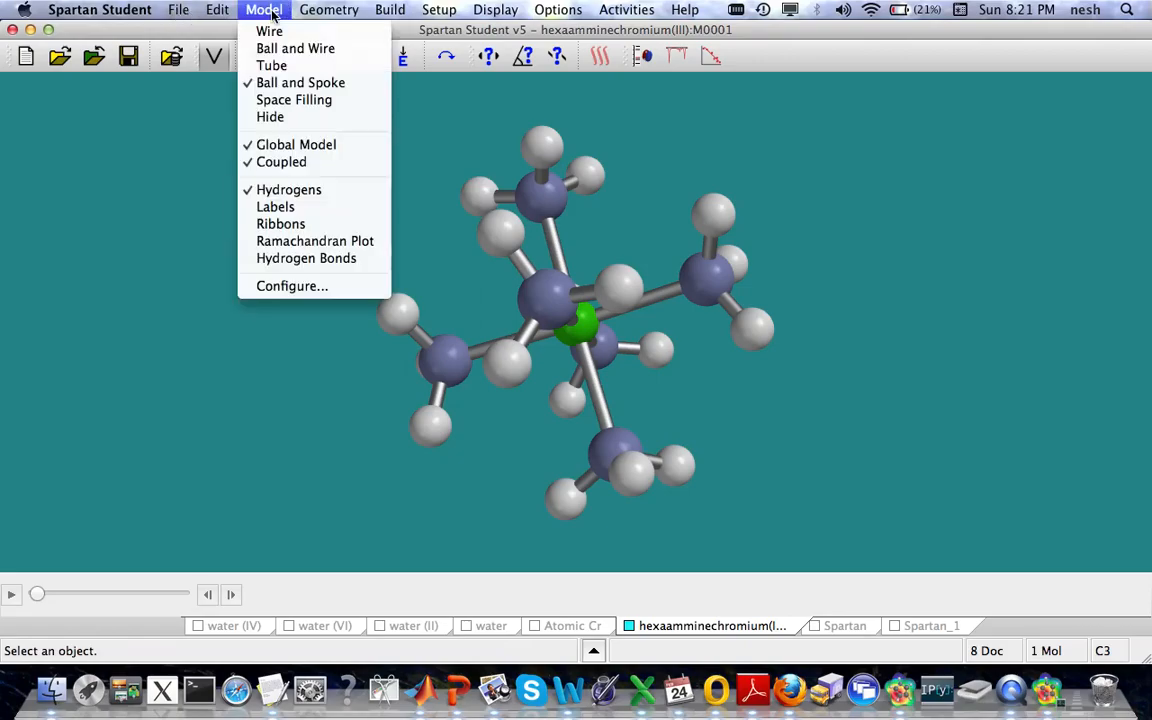
click(252, 66)
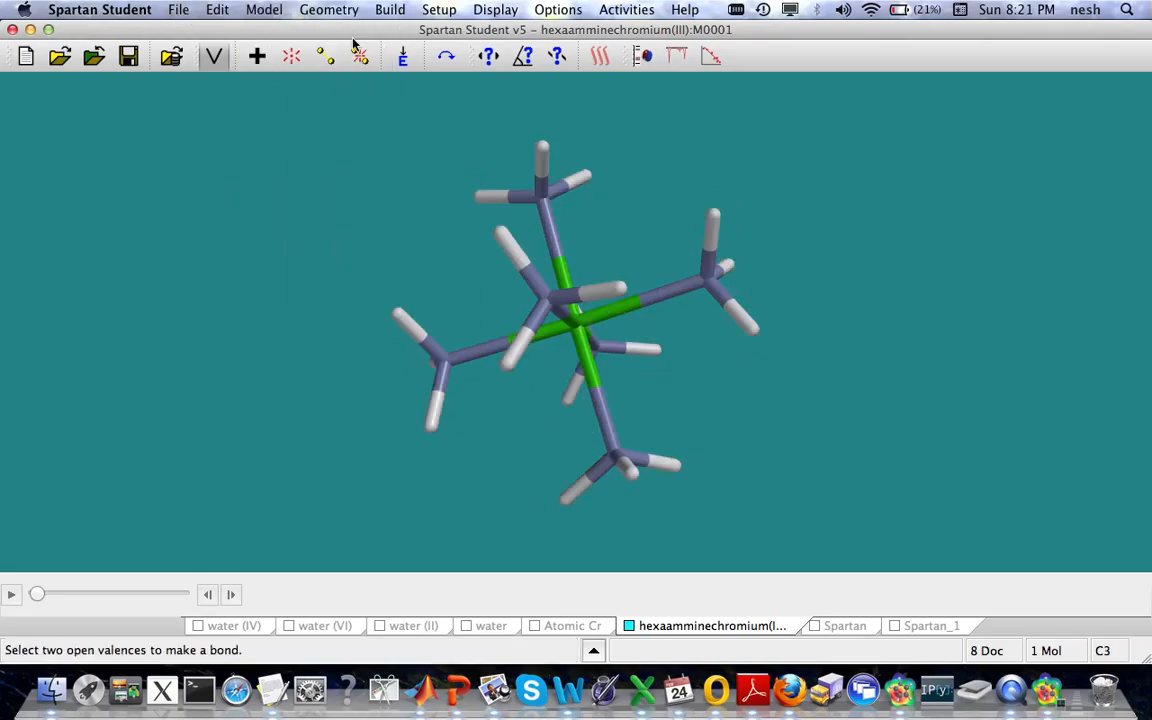
click(256, 11)
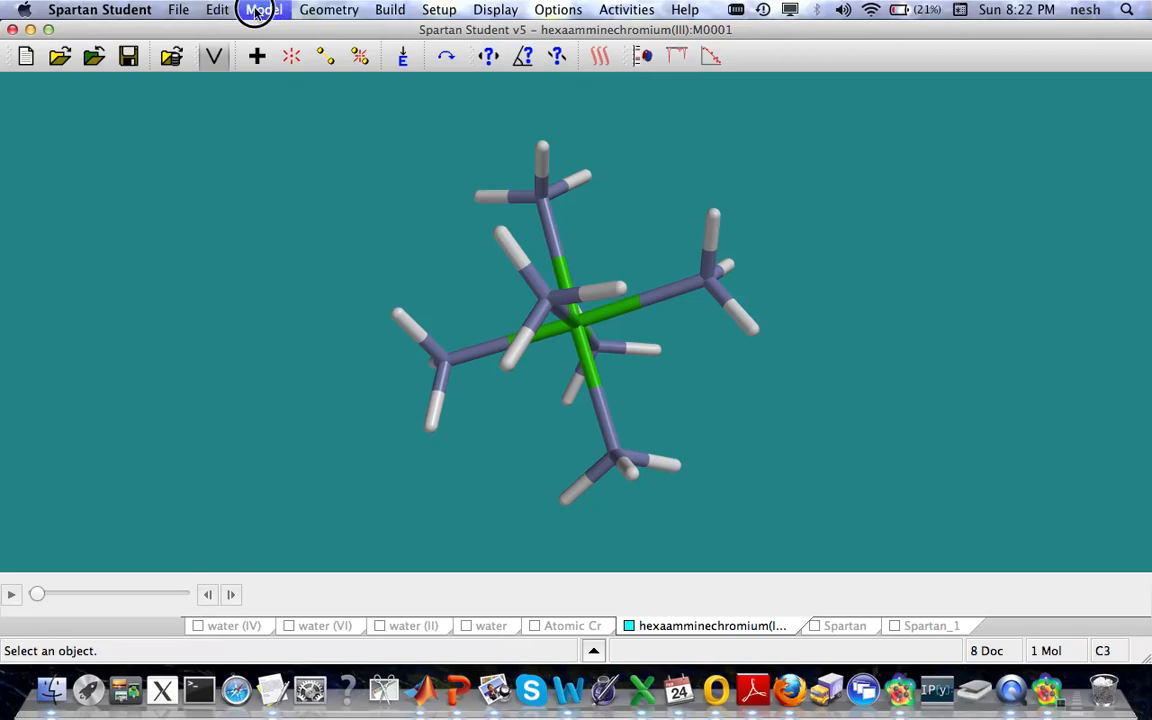
click(264, 47)
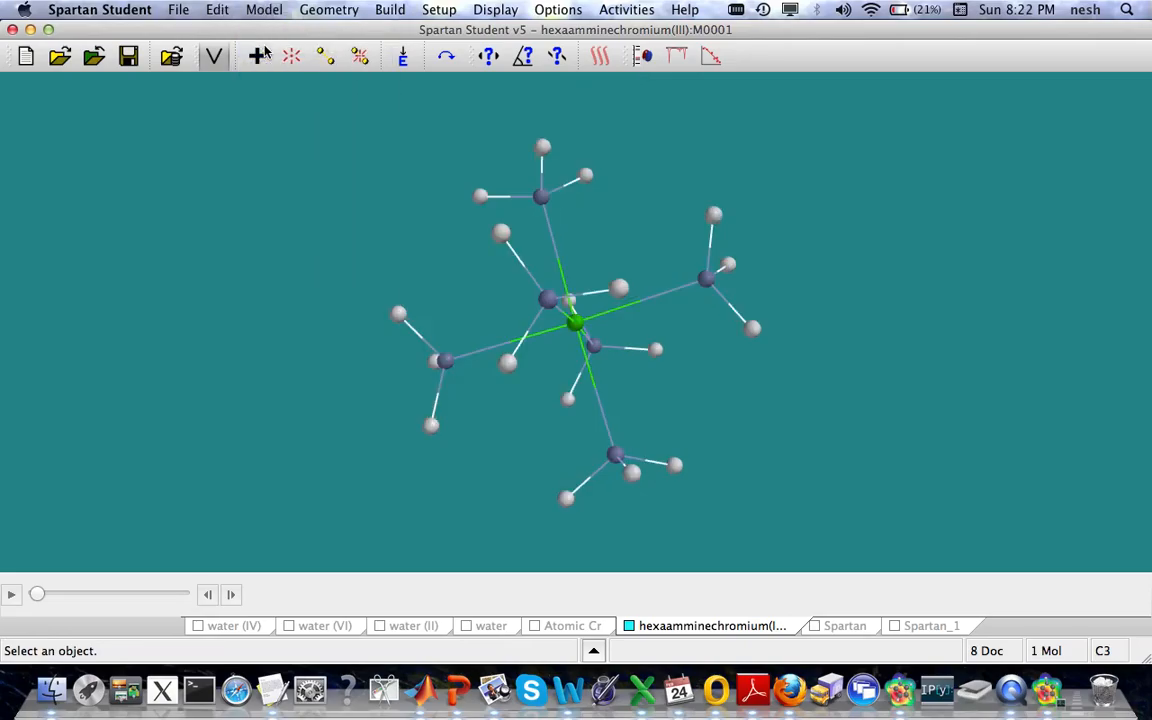
drag(830, 324, 822, 386)
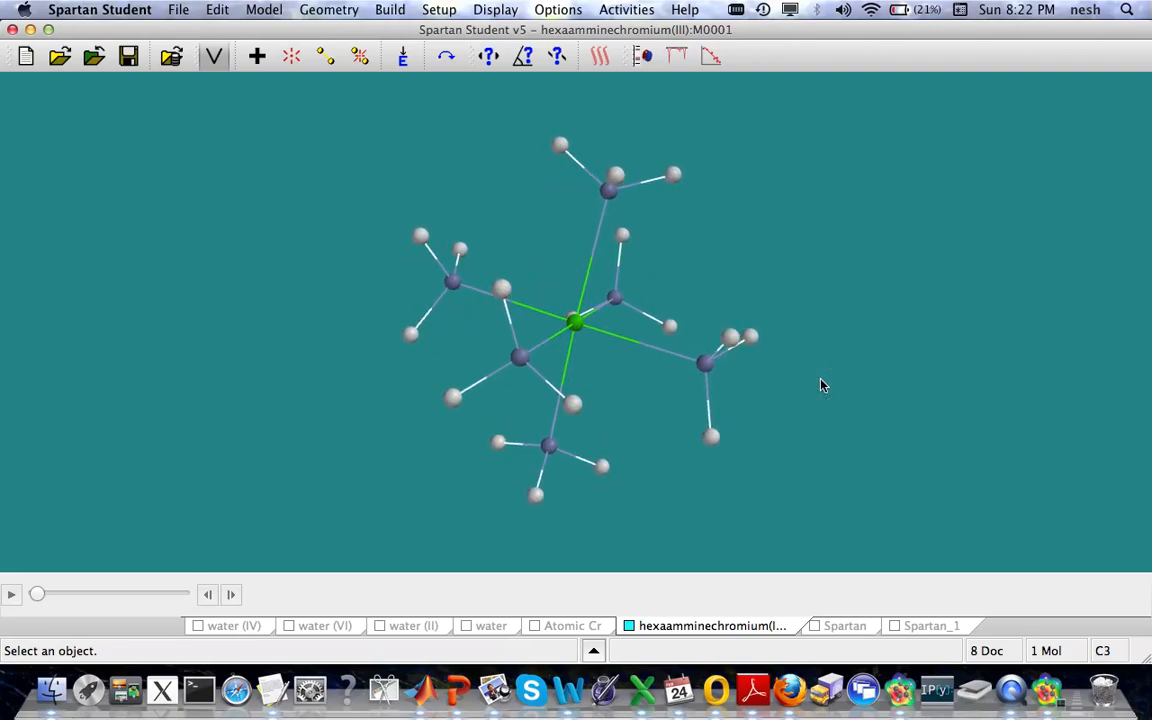
Step: Show the orbital energy diagram for hexaamminechromium(III) and examine the AHOMO{-9} orbital
click(642, 57)
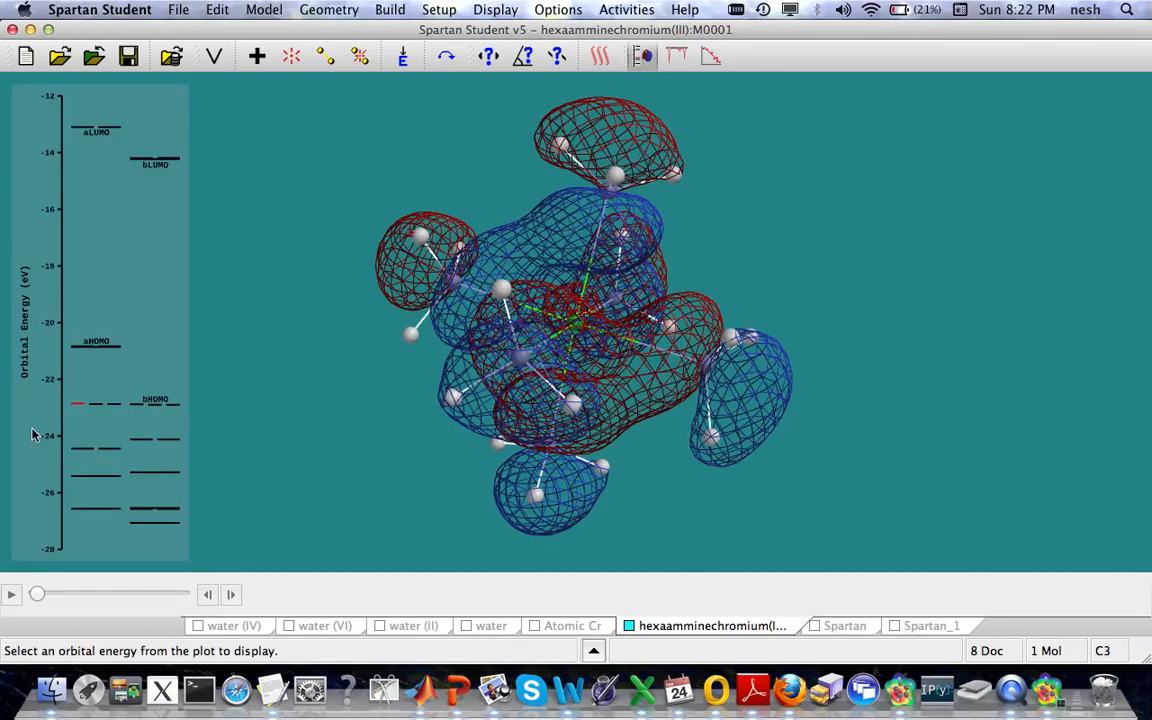
click(97, 510)
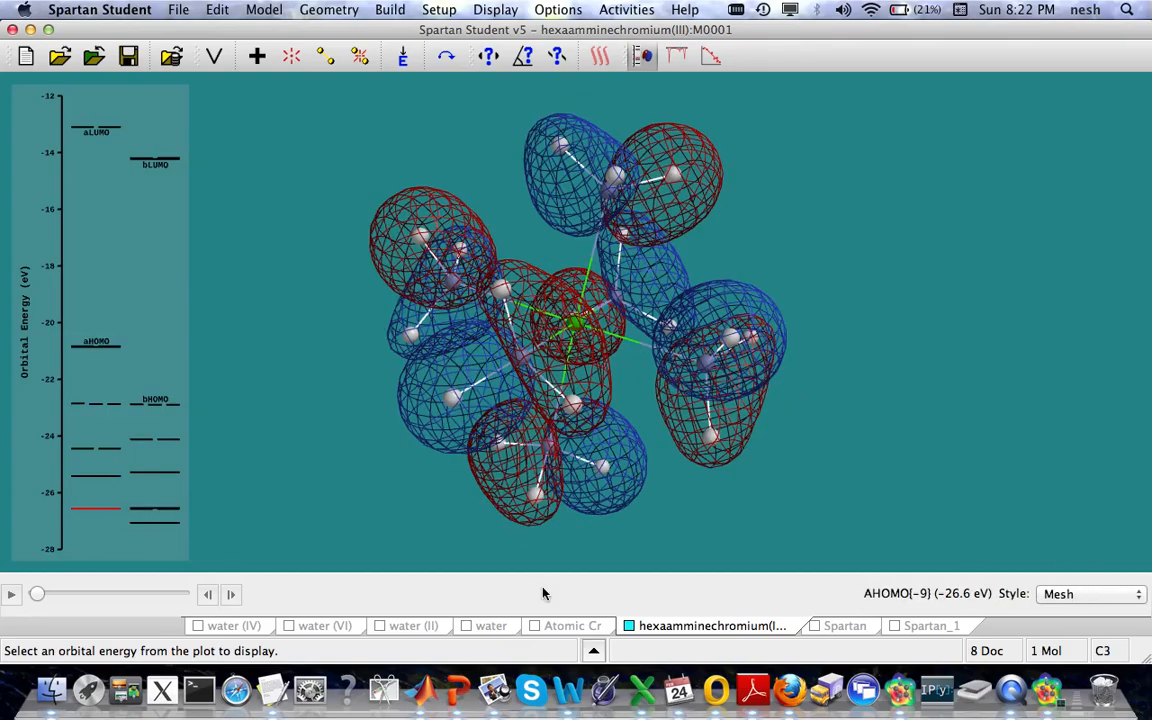
drag(872, 364, 843, 397)
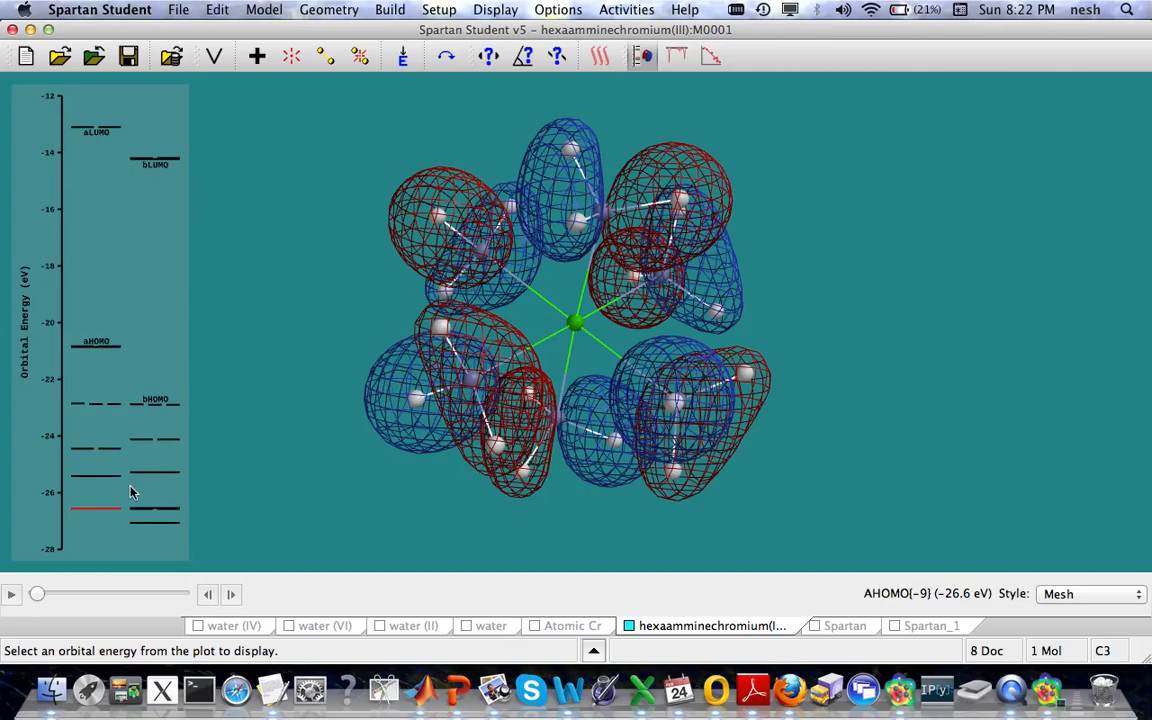
Step: Step up through the hexaamminechromium(III) orbitals from AHOMO{-8} to AHOMO{-3}, examining their shapes from different angles
key(Up)
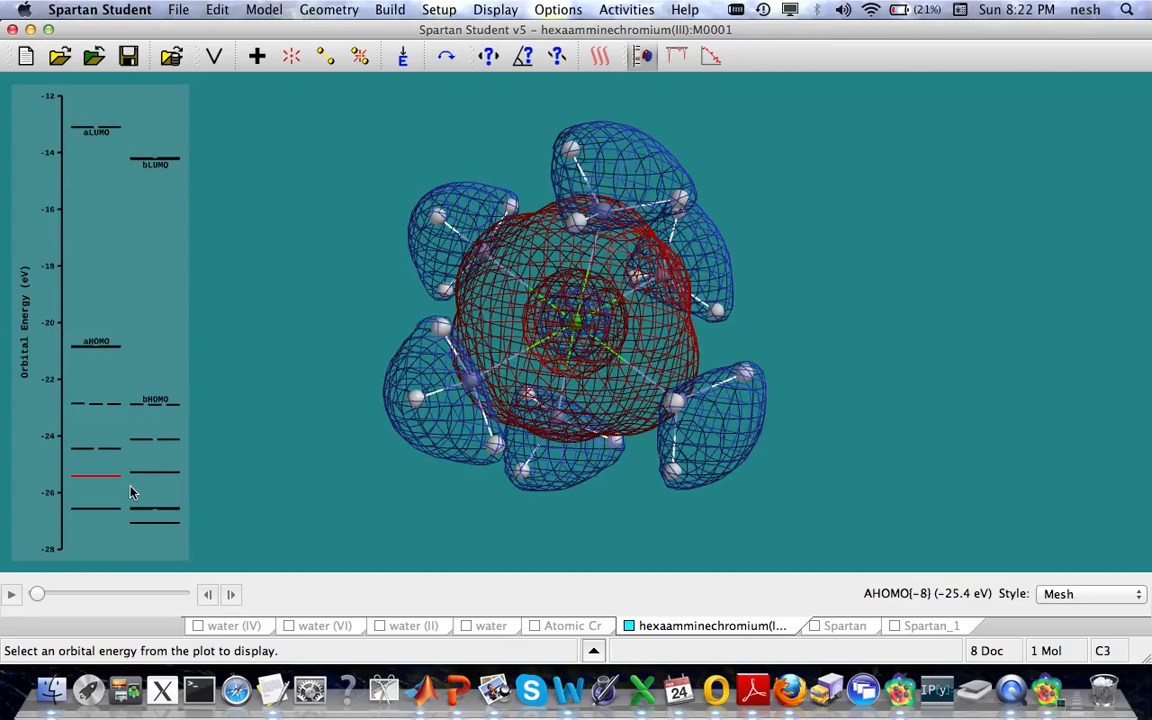
key(Up)
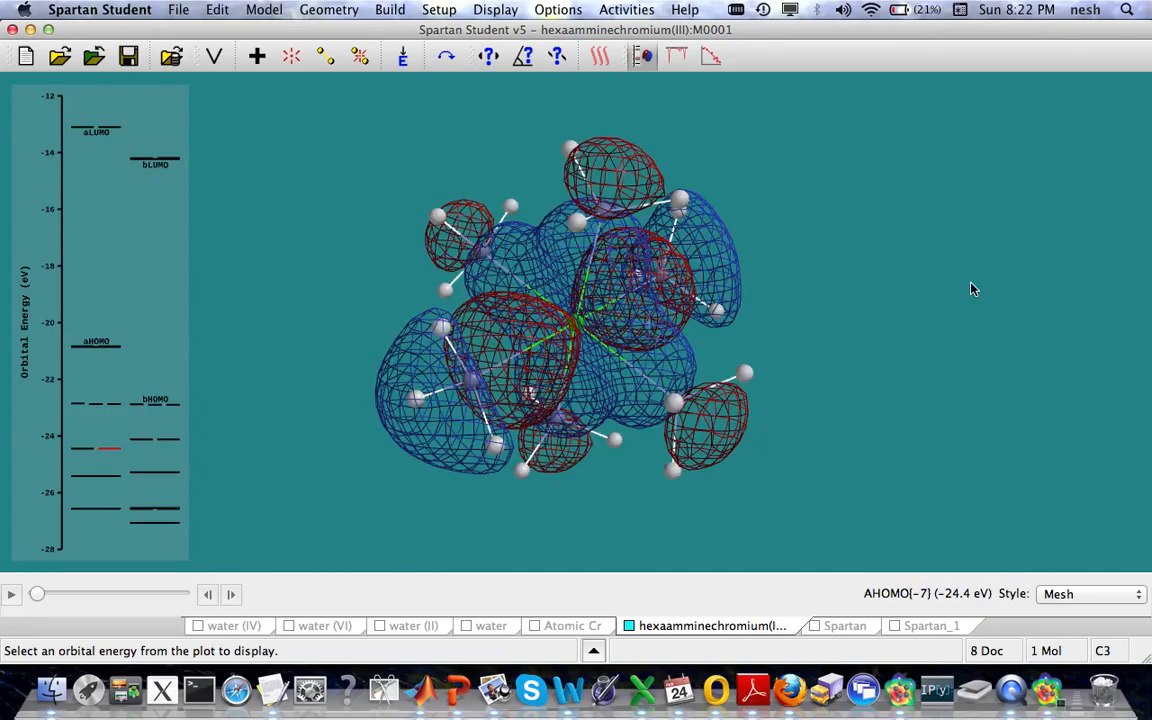
click(935, 250)
mouse_move(935, 250)
mouse_down()
mouse_move(882, 327)
mouse_move(880, 355)
mouse_move(908, 314)
mouse_move(810, 383)
mouse_up()
key(Up)
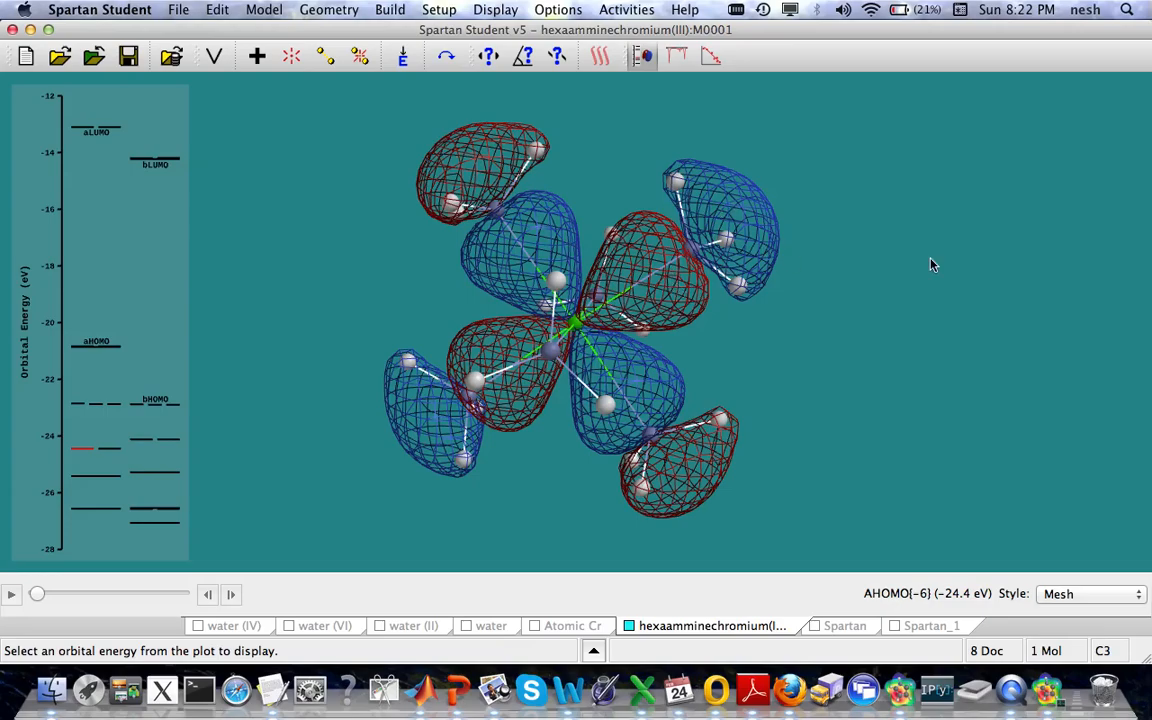
key(Up)
drag(962, 270, 1000, 312)
key(Up)
key(Up)
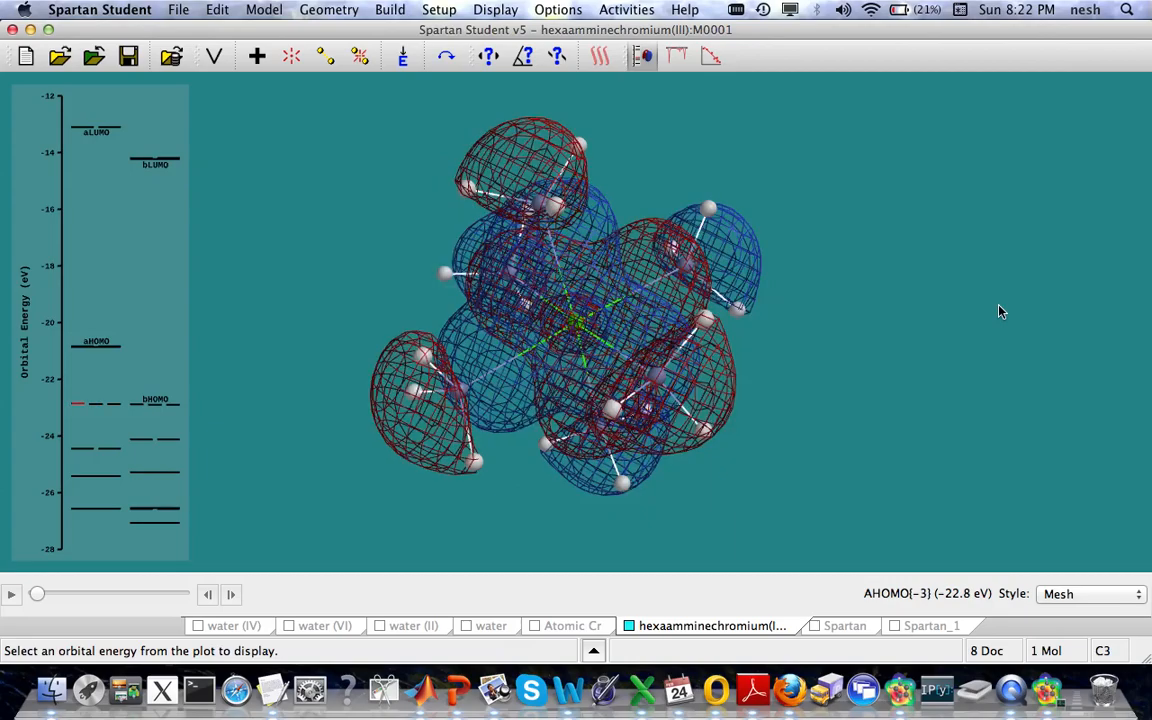
Step: Step up through the complex's orbitals from AHOMO{-2} through AHOMO to ALUMO, examining each shape from different angles
key(Up)
drag(1000, 312, 862, 427)
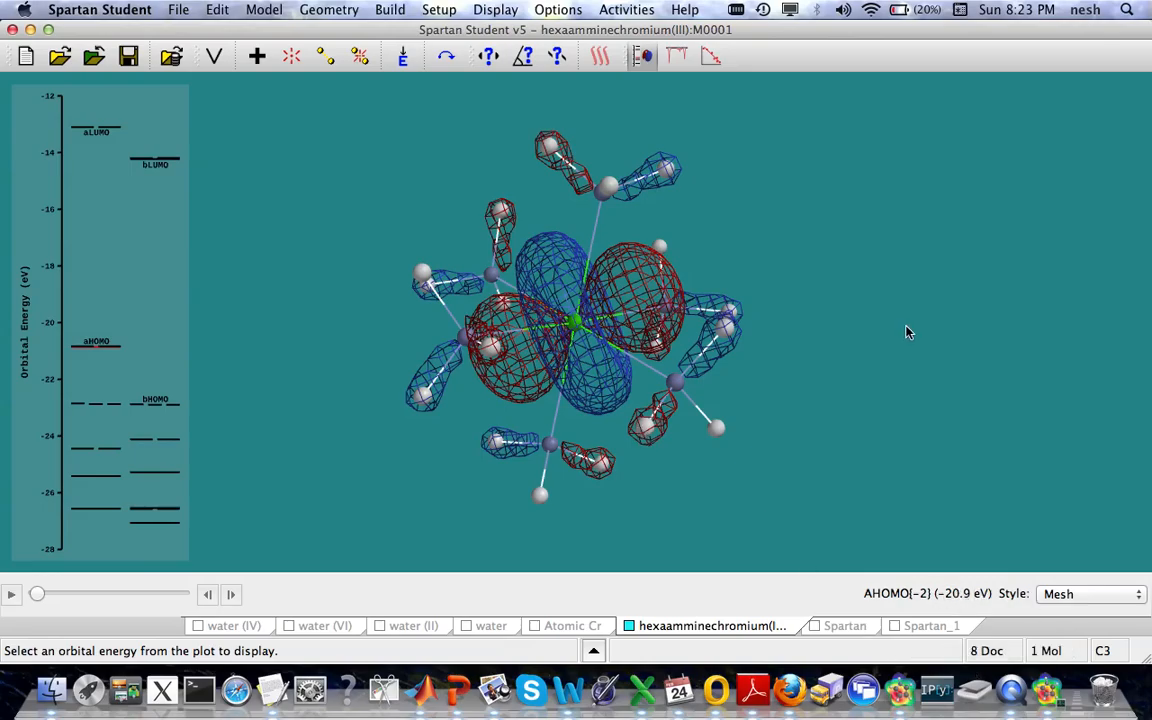
key(Up)
drag(925, 300, 864, 324)
key(Up)
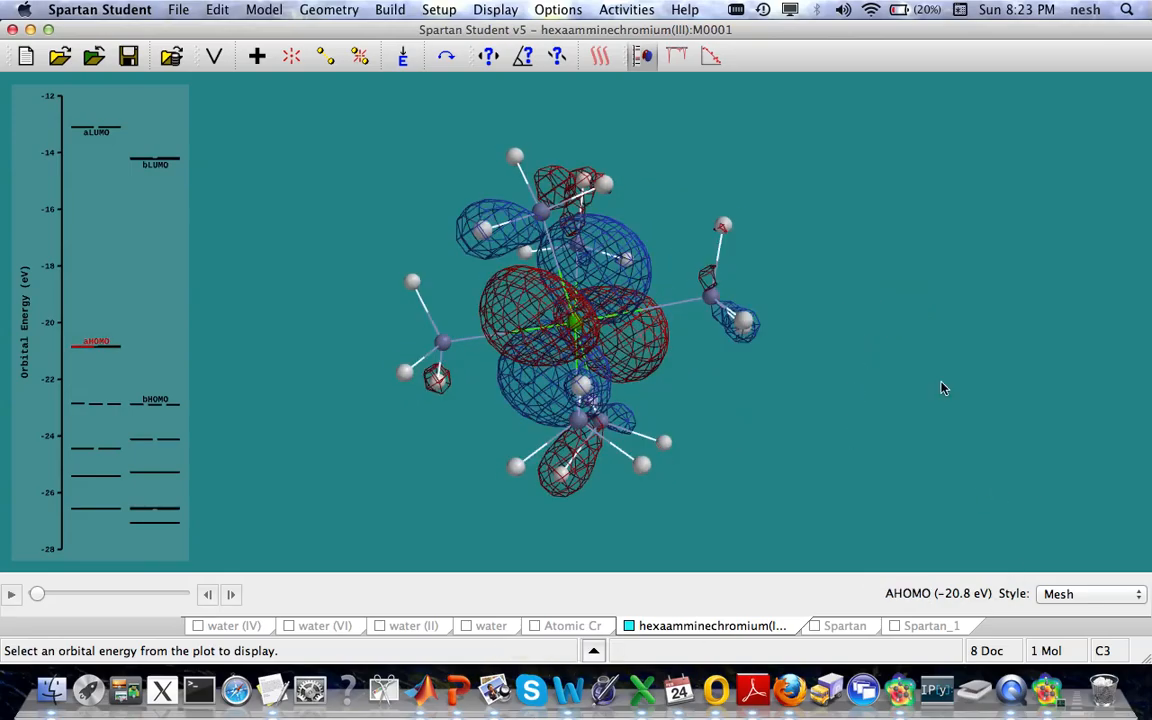
drag(775, 360, 753, 314)
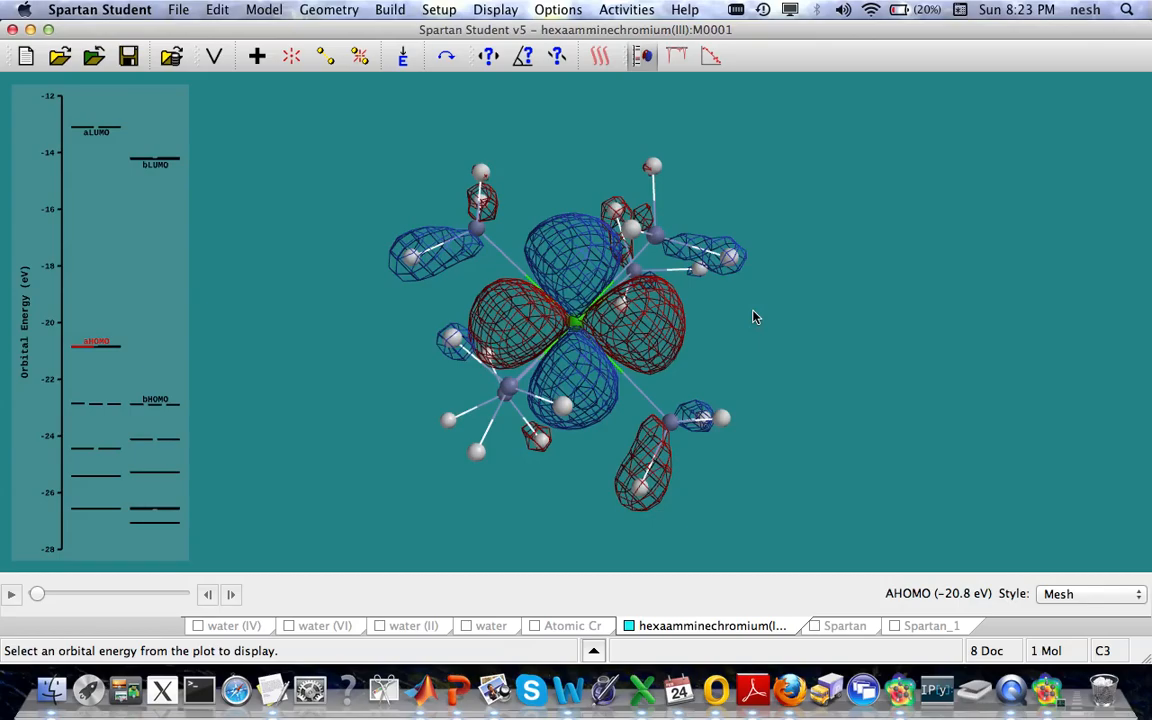
key(Up)
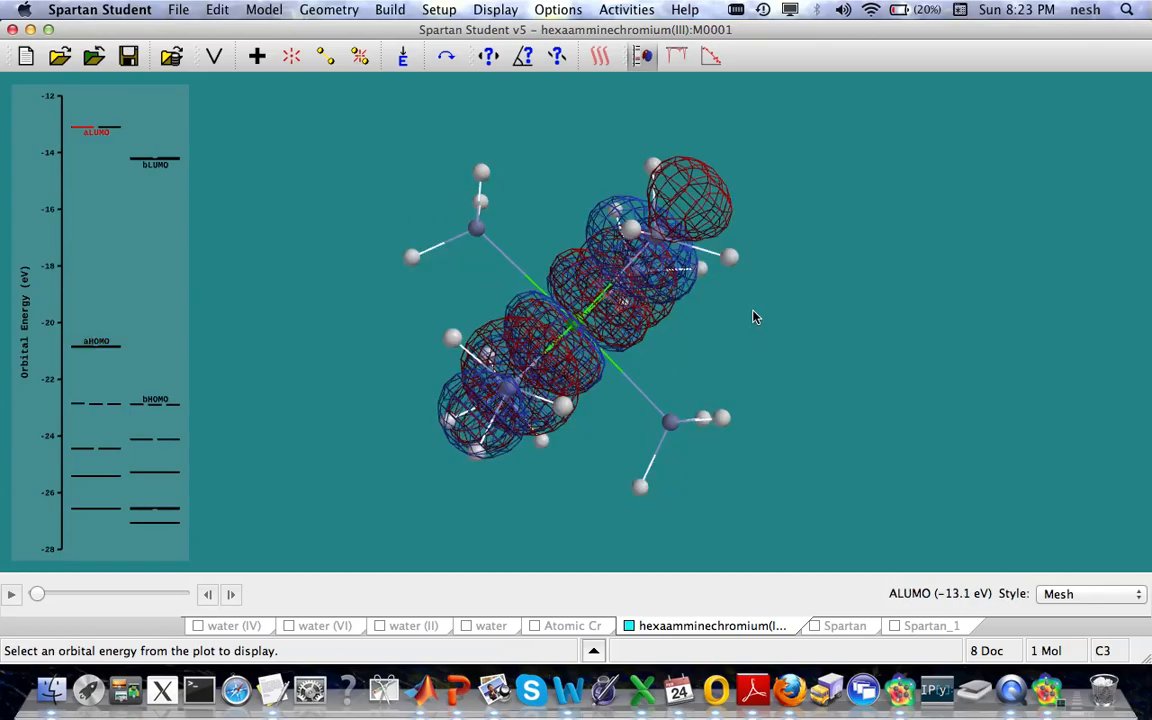
drag(755, 317, 849, 424)
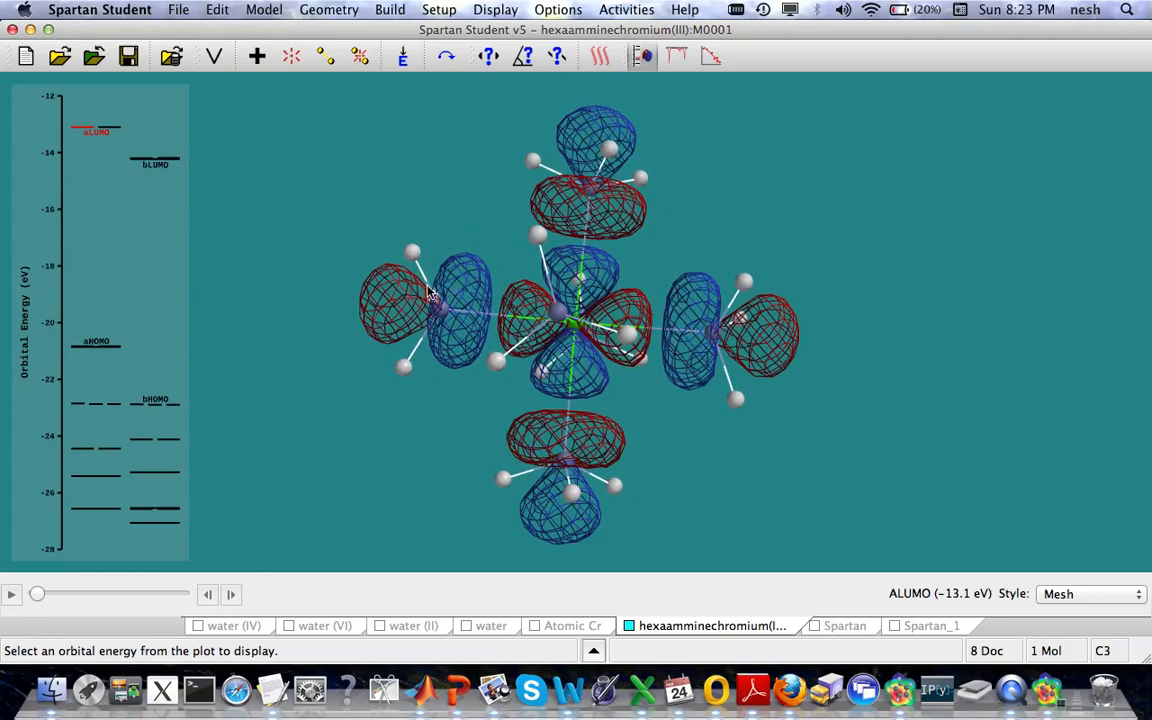